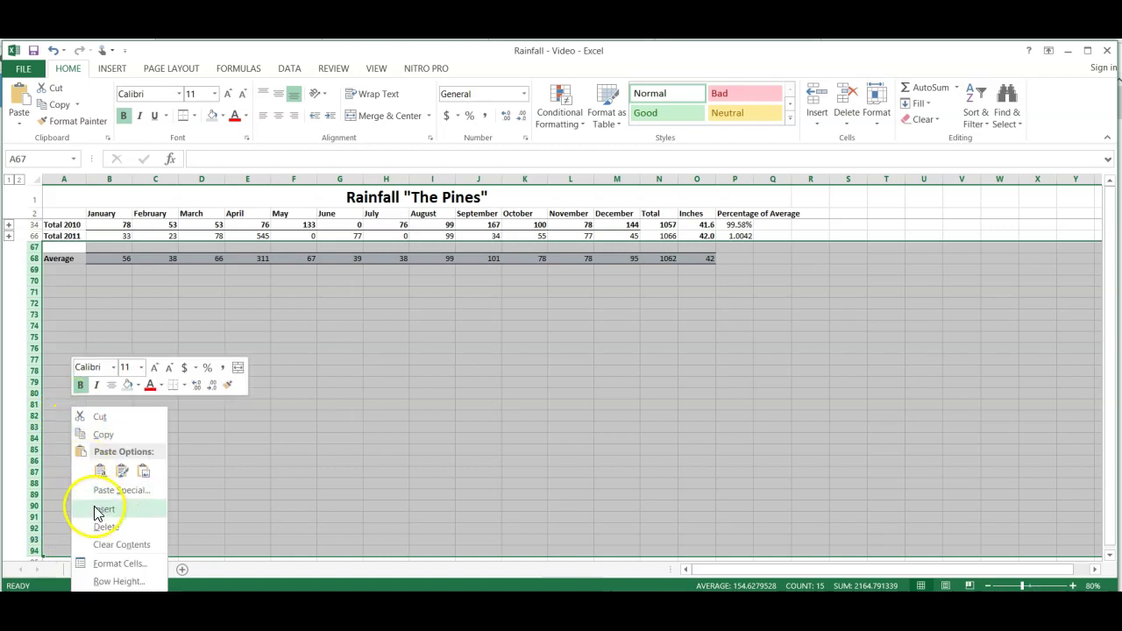
- Insert blank rows at the selected rows 67 to 94, above the Average row
left_click(101, 525)
left_click(102, 502)
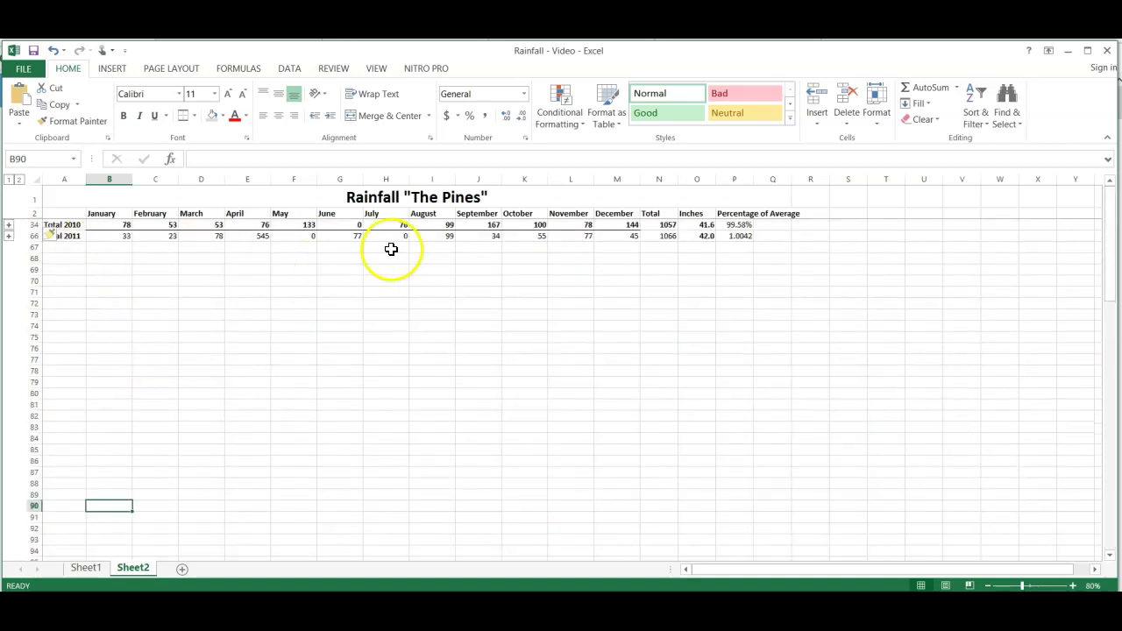
- Add B95 as a third argument, followed by a comma, to the January average formula in B96
scroll(220, 399, "down", 10)
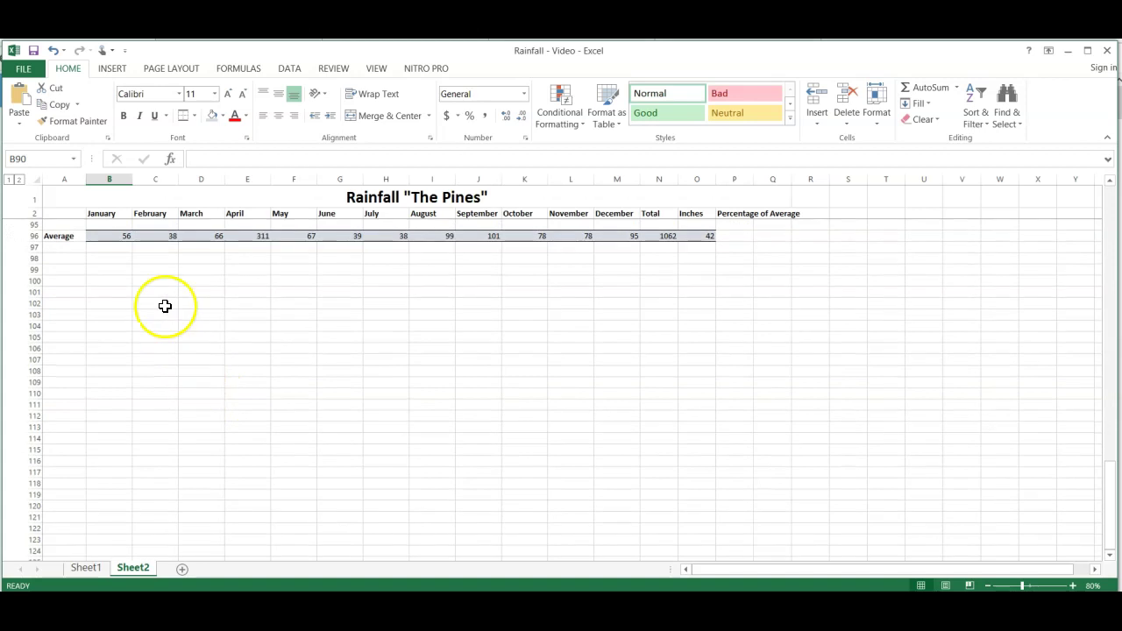
left_click(115, 237)
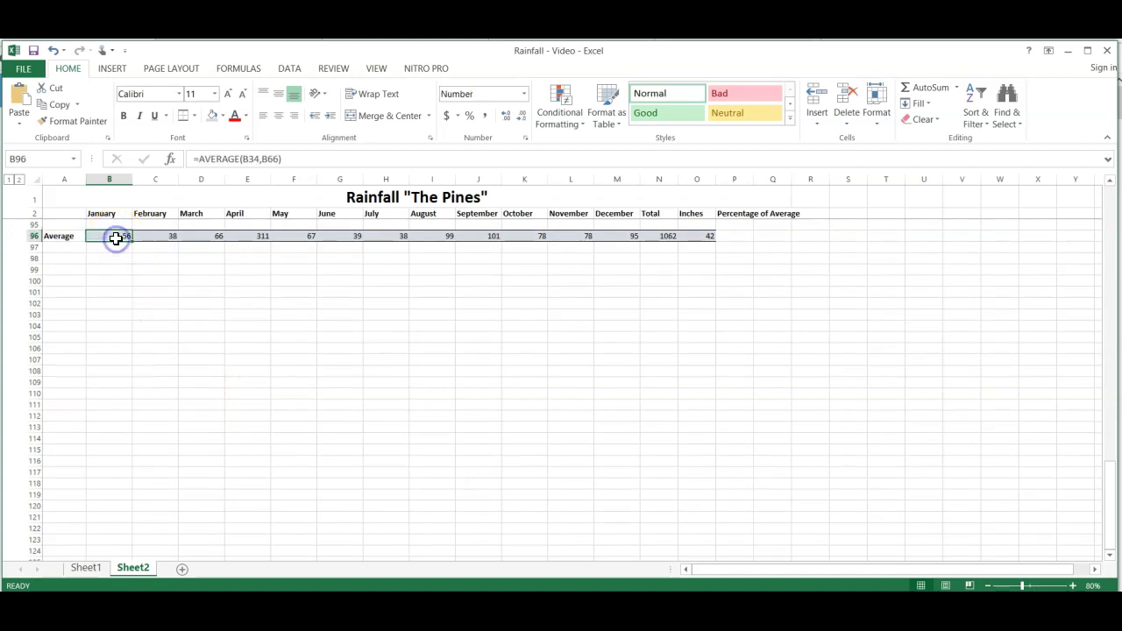
left_click(281, 158)
type(",")
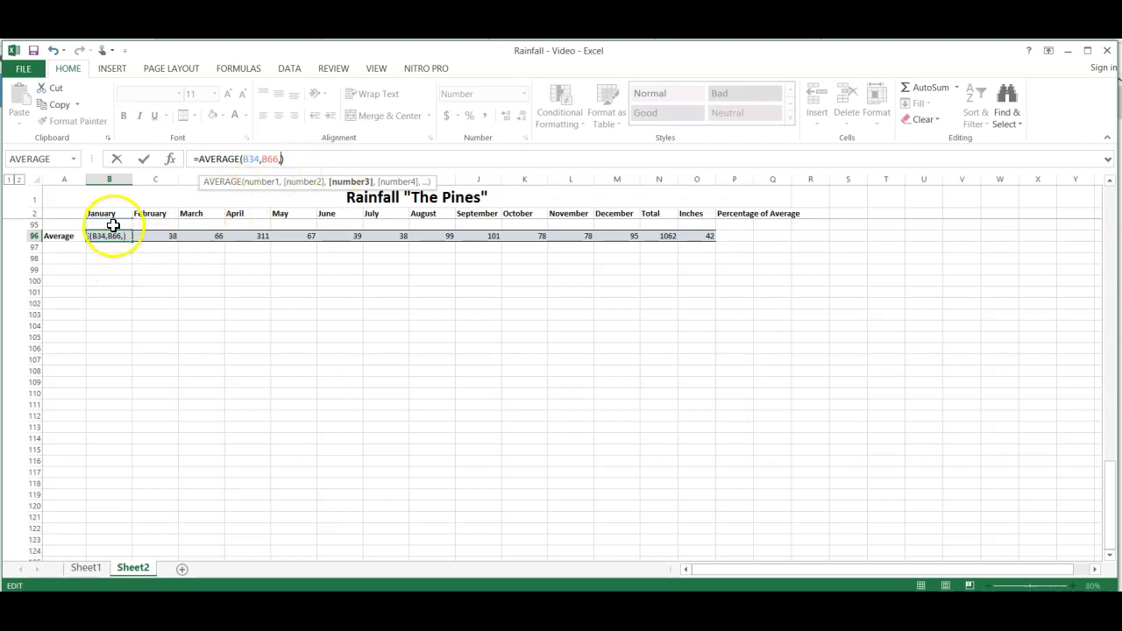
left_click(112, 223)
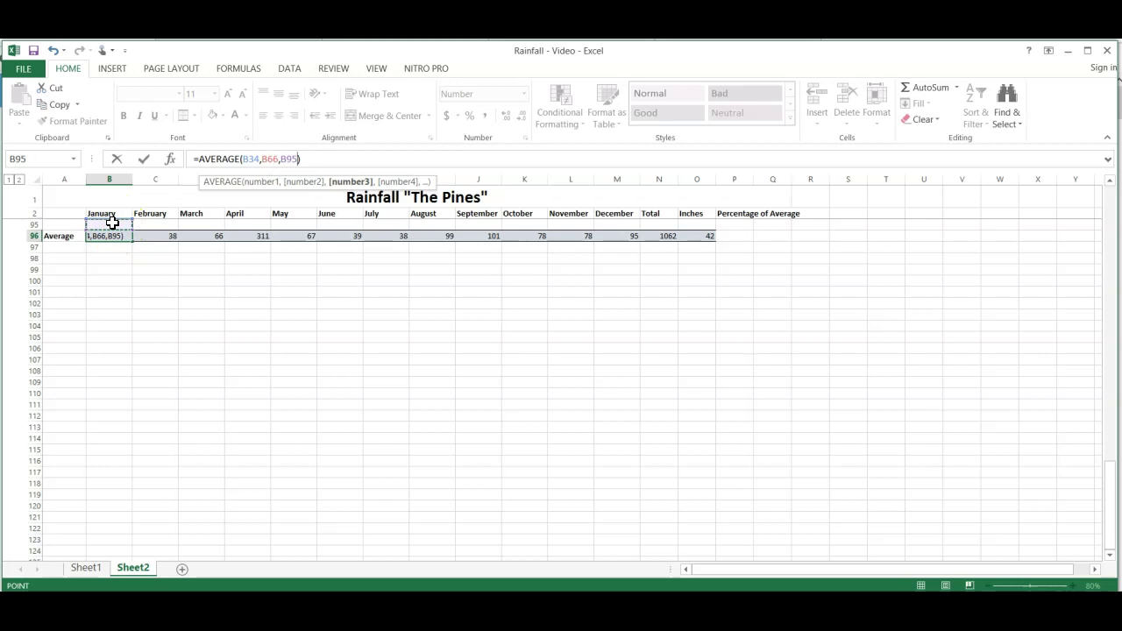
type(",")
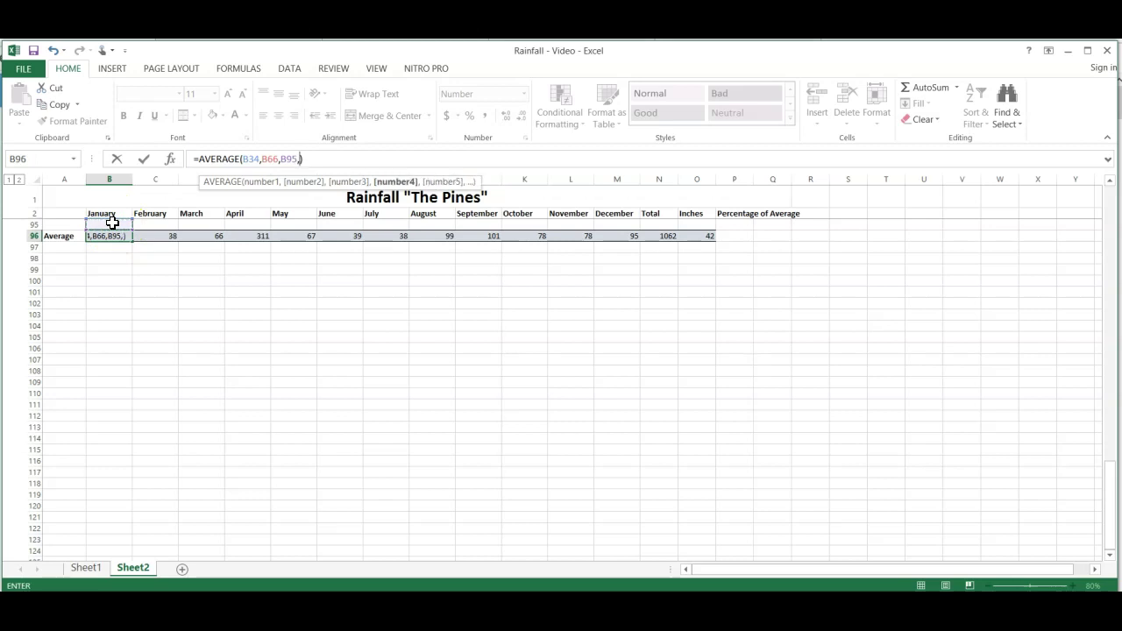
- Remove the B95 reference from the January average formula and accept it as =AVERAGE(B34,B66,)
key("BackSpace")
key("BackSpace")
key("BackSpace")
key("BackSpace")
key("BackSpace")
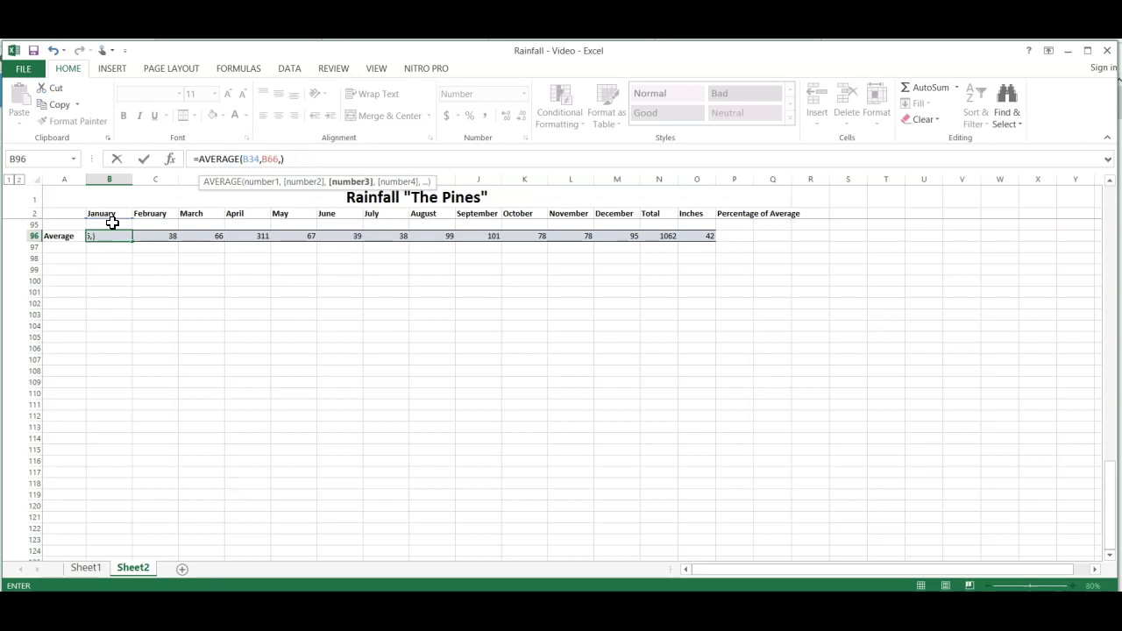
key("Return")
left_click(210, 369)
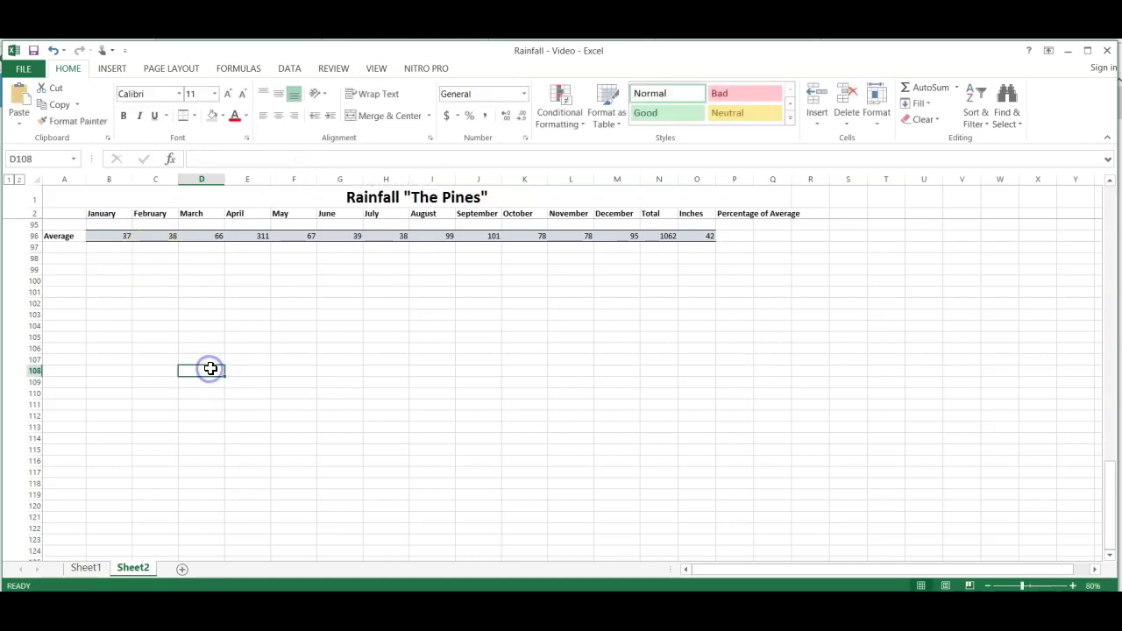
- Delete the blank rows 67 to 95 between the Total 2011 and Average rows
scroll(210, 368, "up", 10)
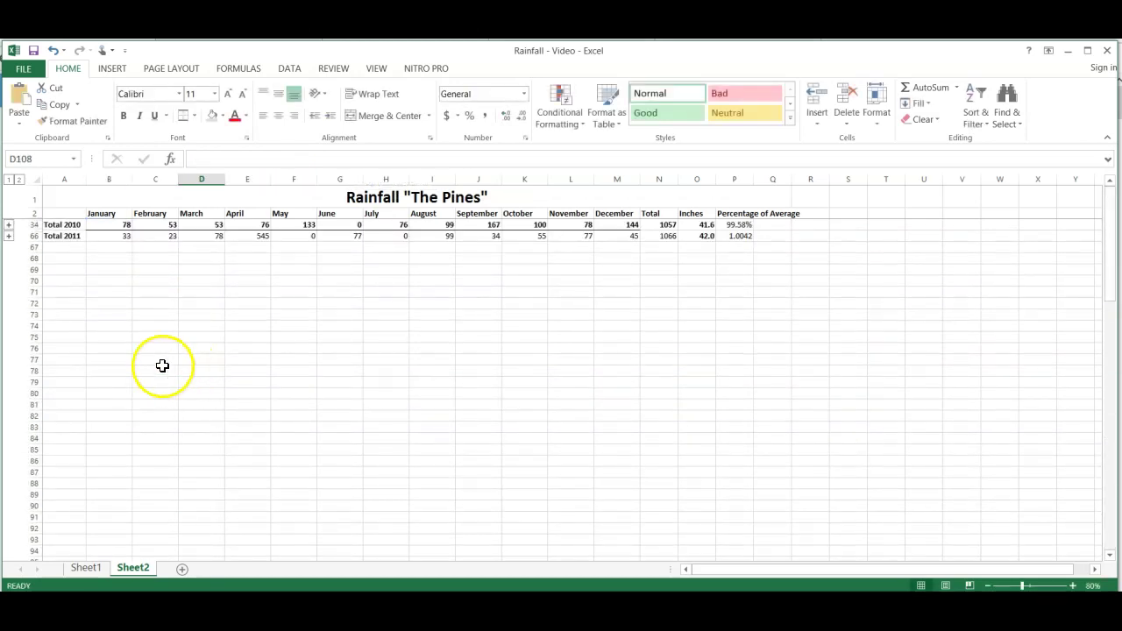
left_click_drag(37, 248, 49, 526)
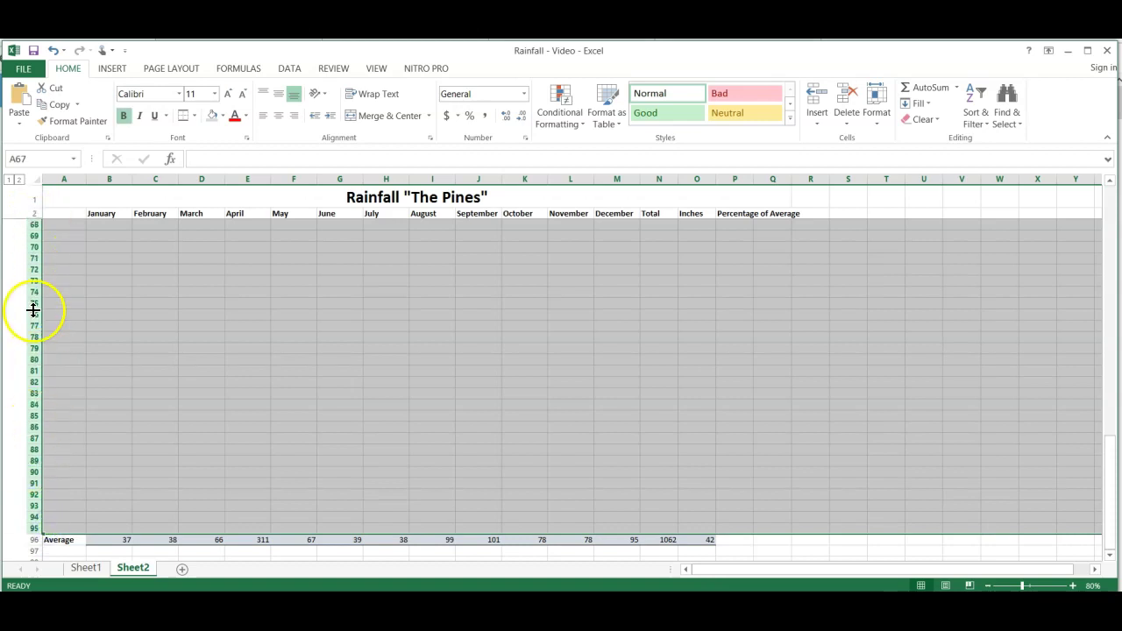
right_click(65, 318)
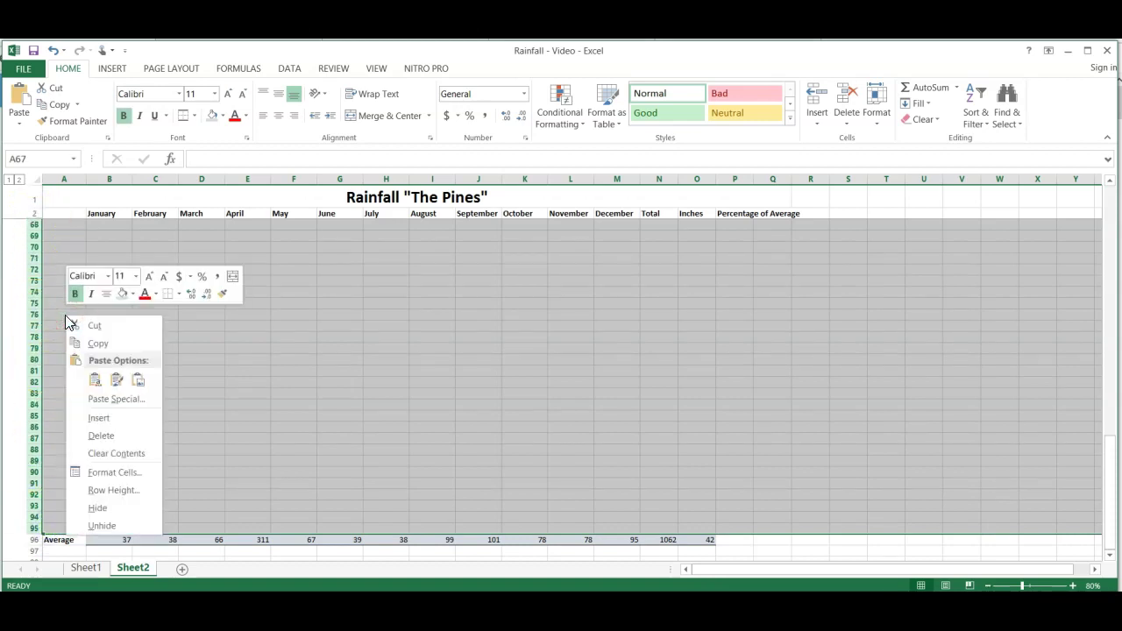
left_click(103, 436)
left_click(138, 351)
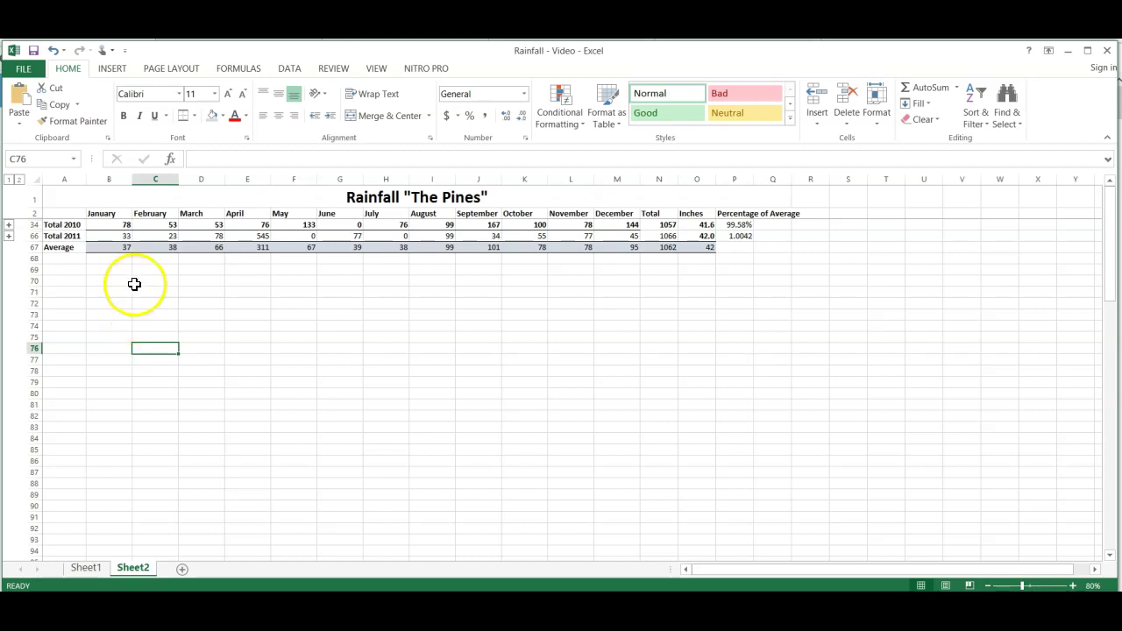
- Insert a 2-D clustered column chart from the Total 2010 and Total 2011 rows, covering the labels and January to December
left_click(106, 226)
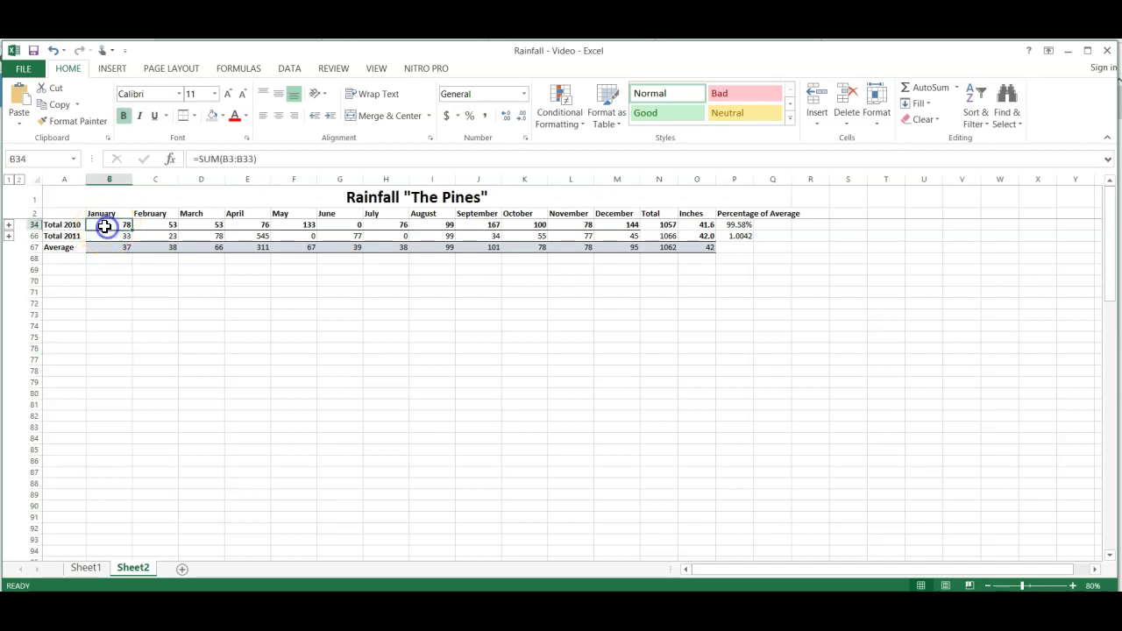
left_click_drag(76, 226, 631, 231)
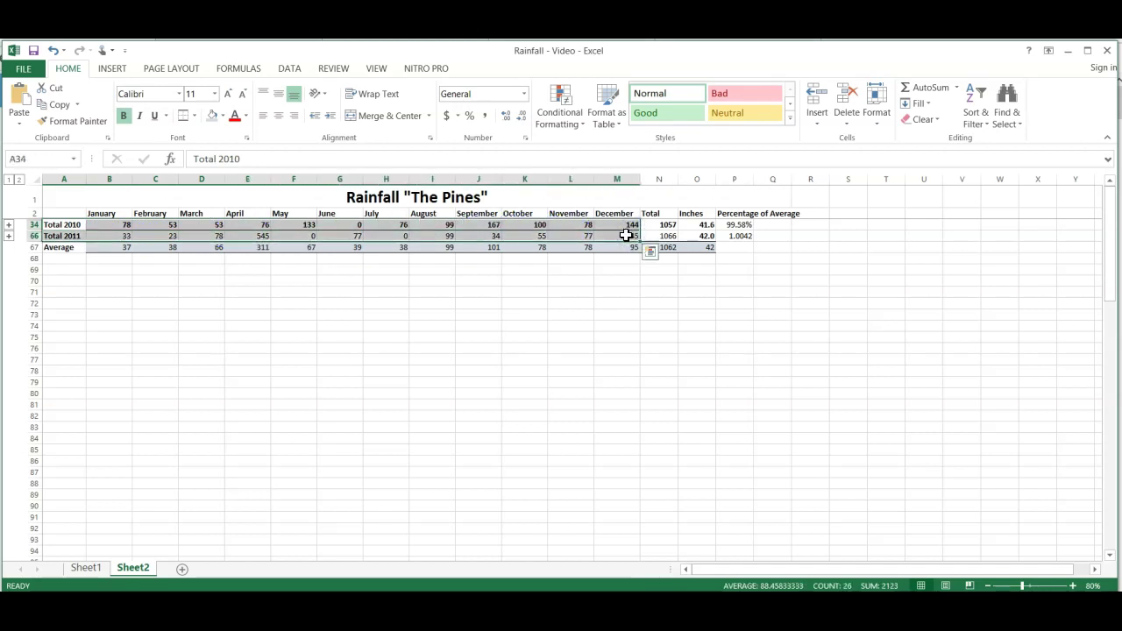
left_click(112, 69)
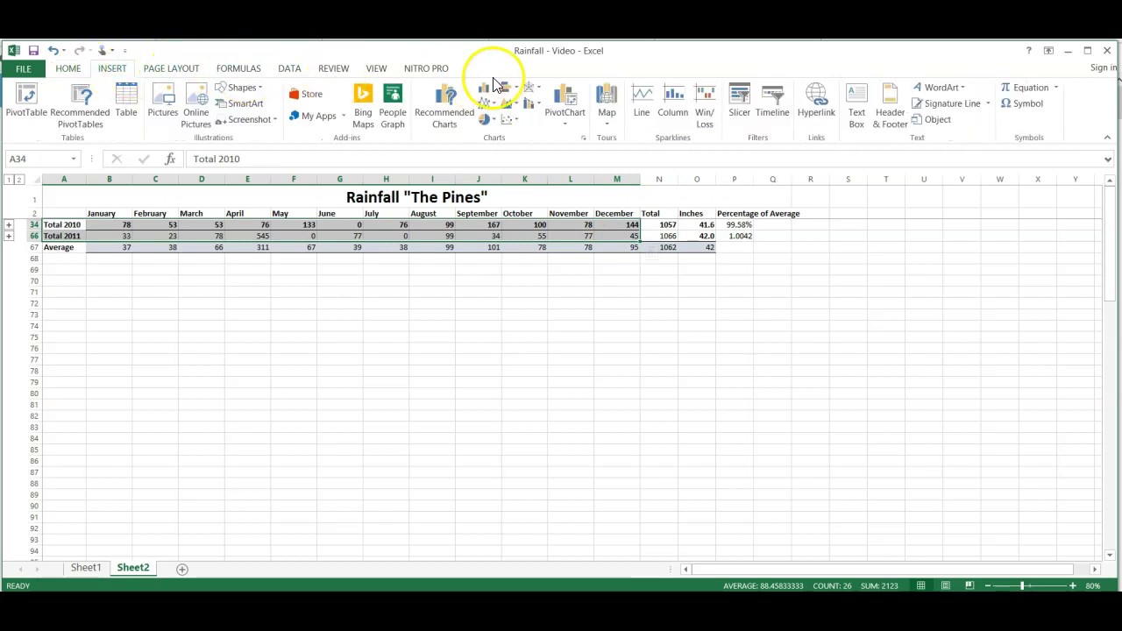
left_click(480, 89)
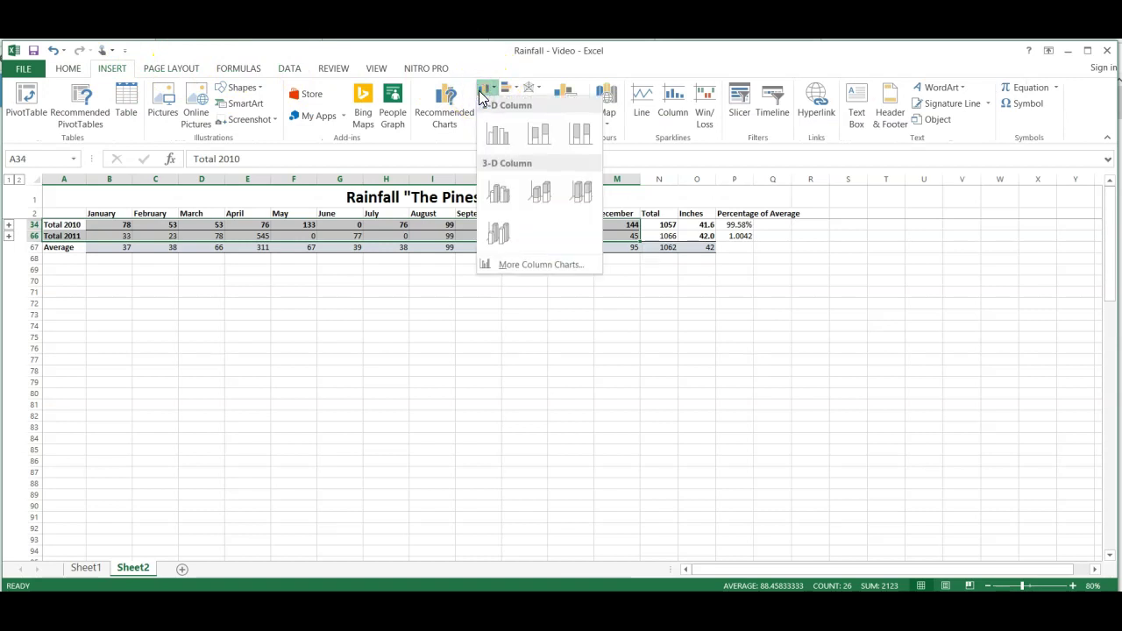
left_click(500, 137)
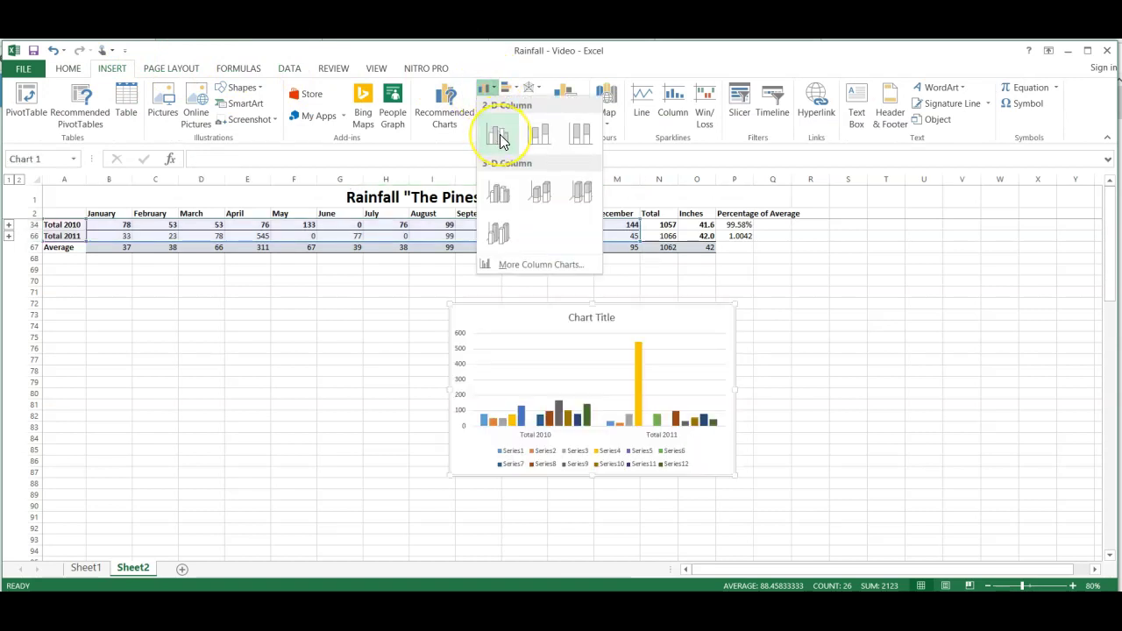
left_click(500, 137)
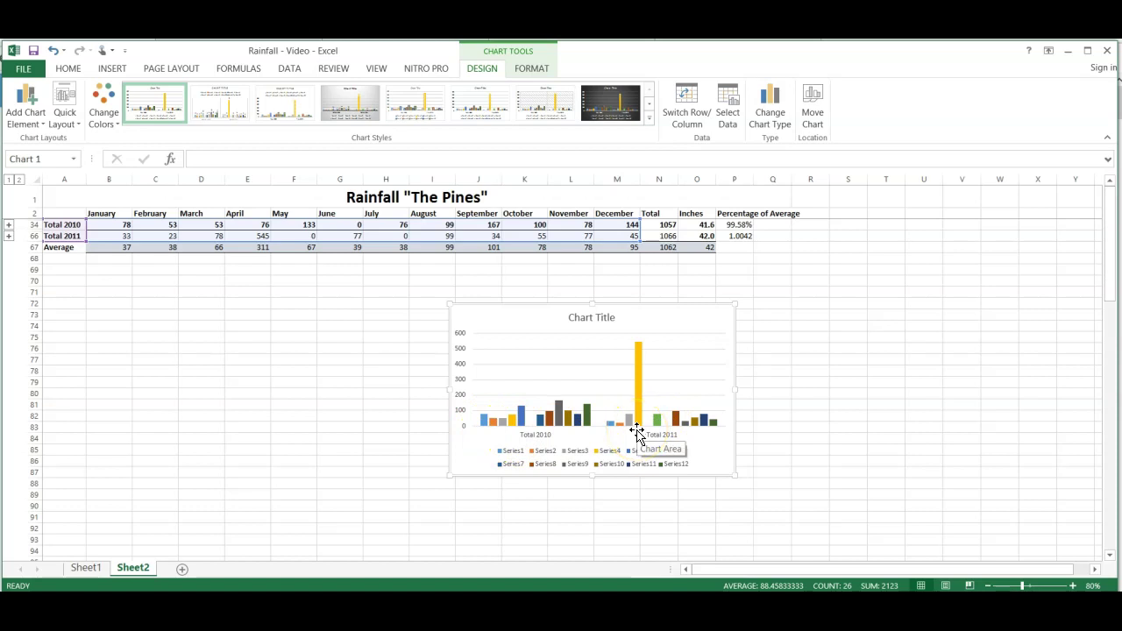
- Switch the chart's rows and columns so the years become the series and the months the categories
left_click(504, 372)
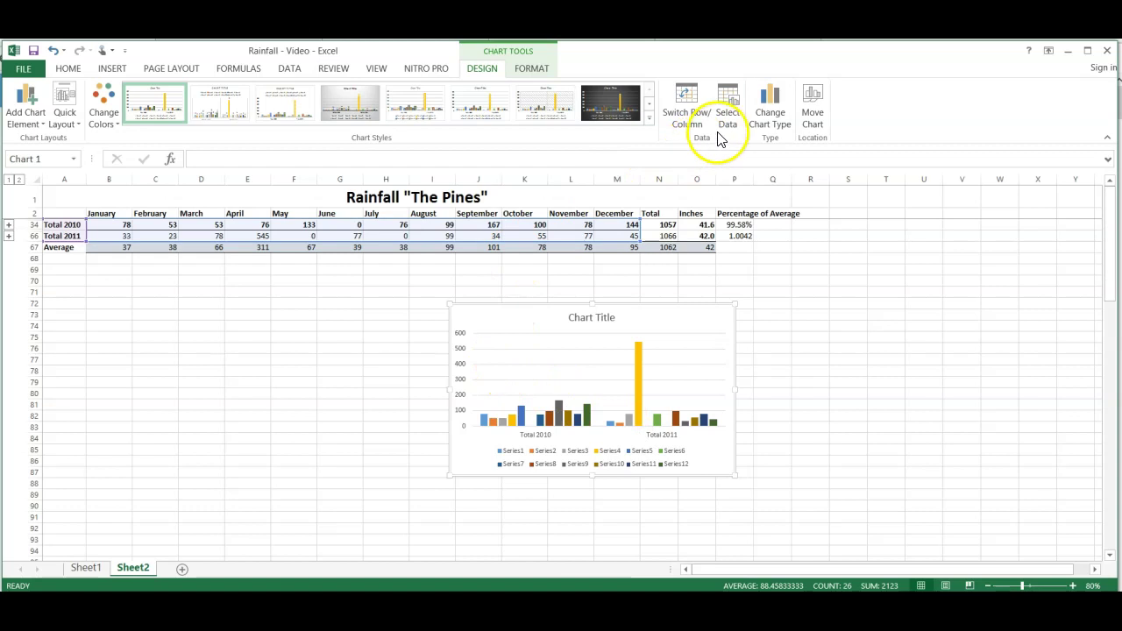
left_click(683, 103)
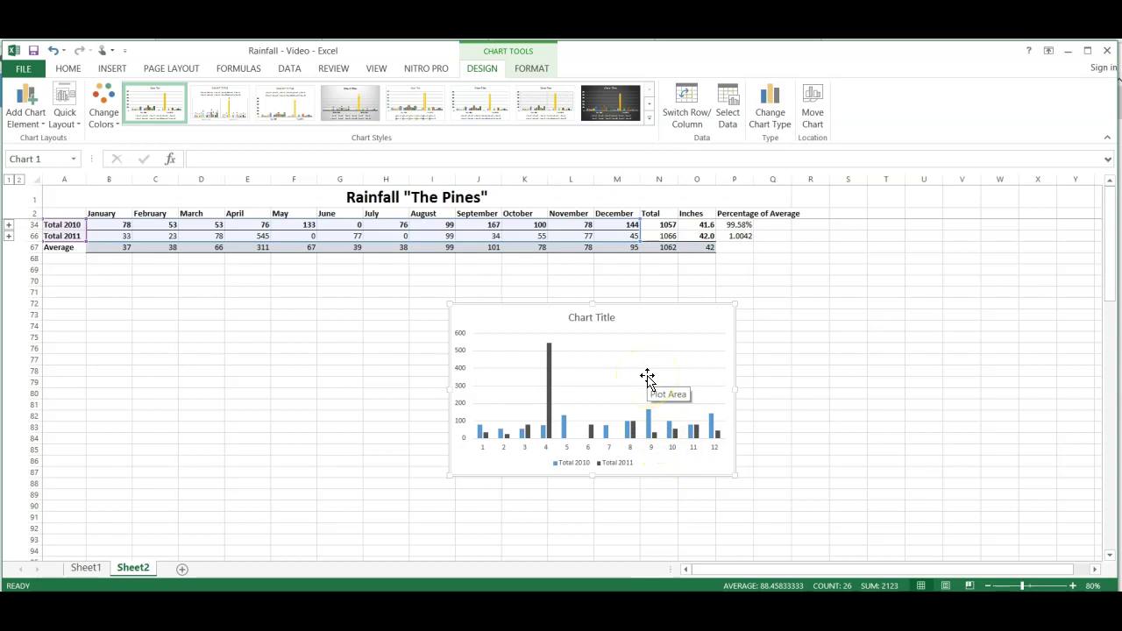
left_click(657, 338)
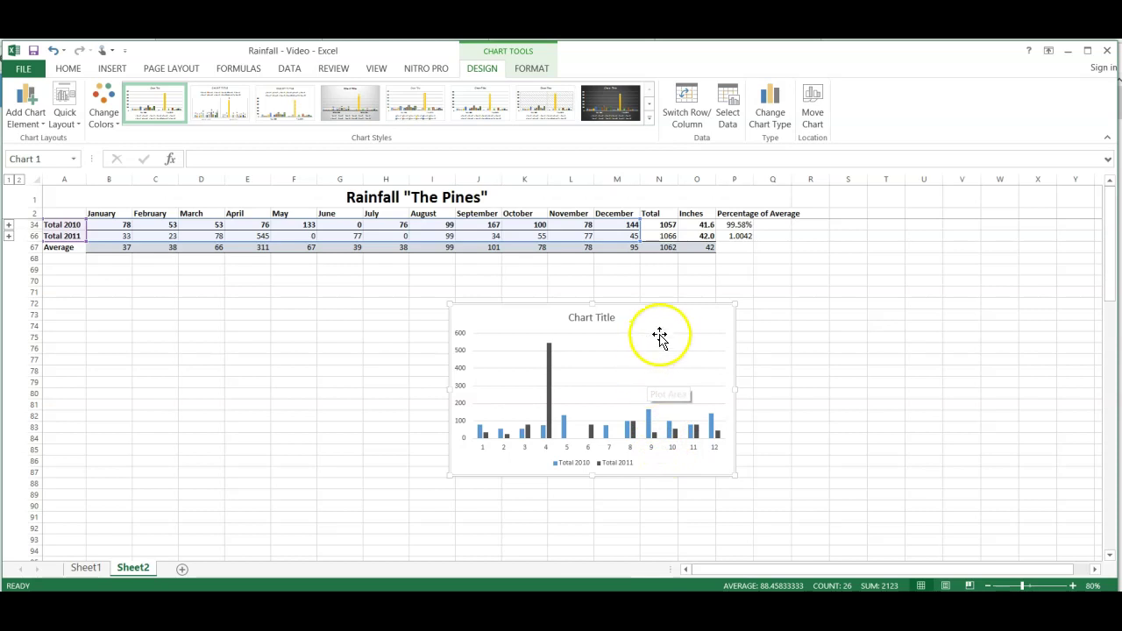
left_click(658, 337)
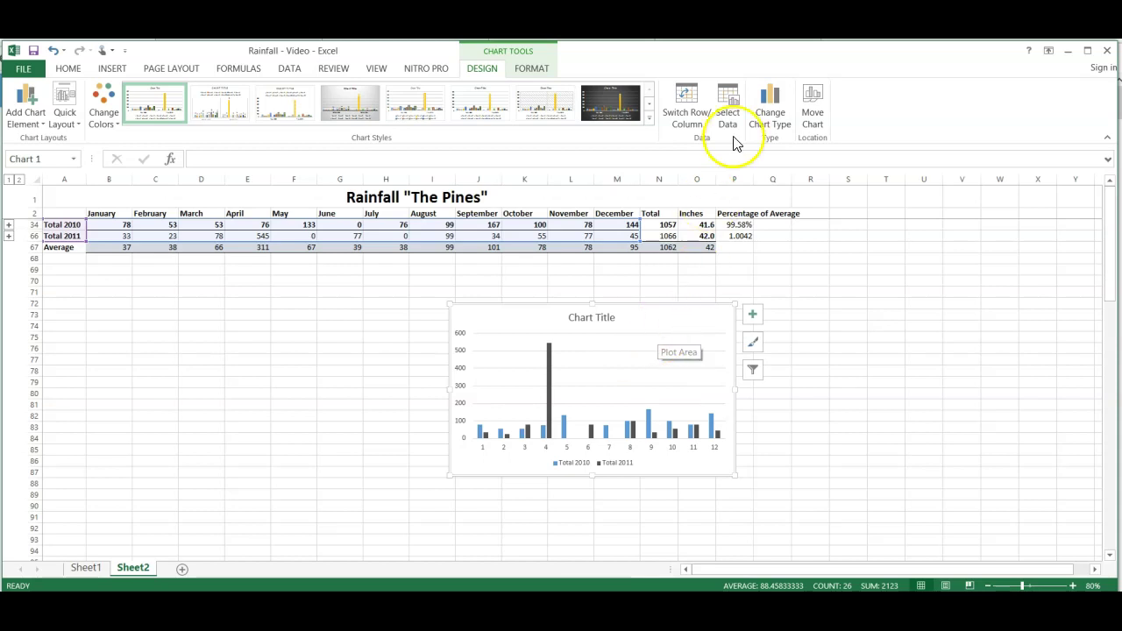
- Move the chart to a new sheet named "Rainfall 2010 to 2011"
left_click(814, 101)
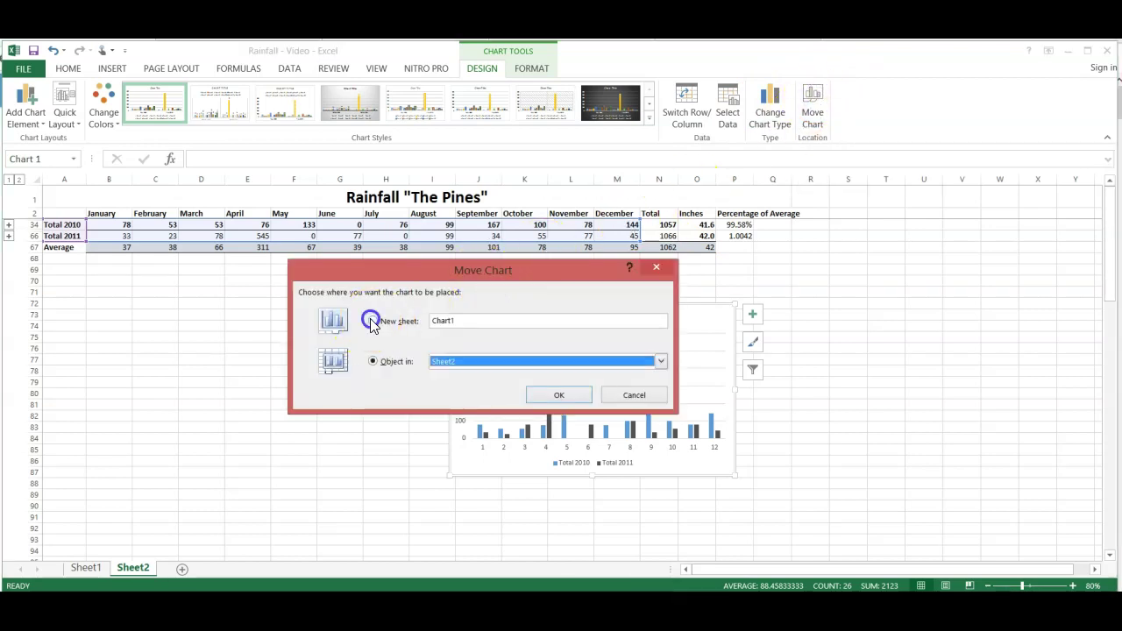
left_click(374, 323)
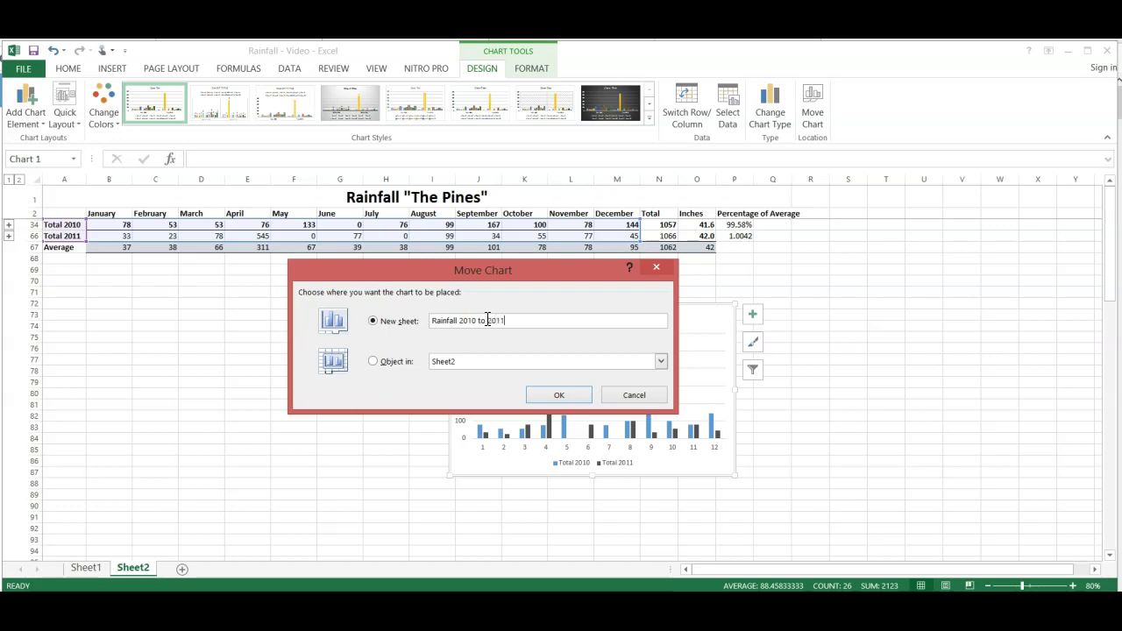
left_click(552, 395)
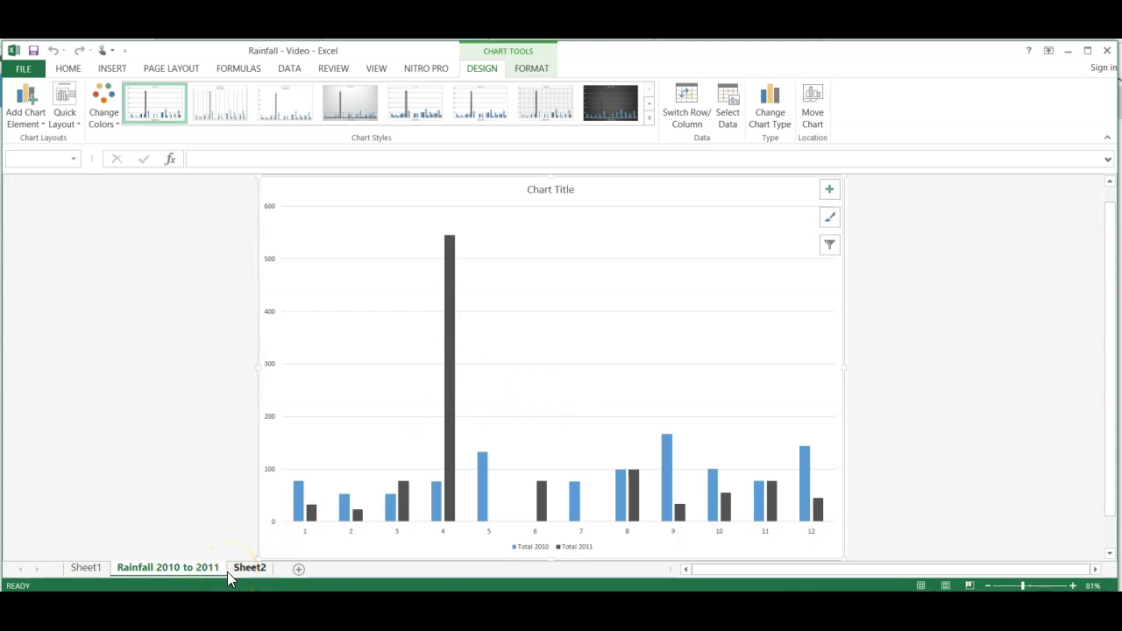
left_click(175, 570)
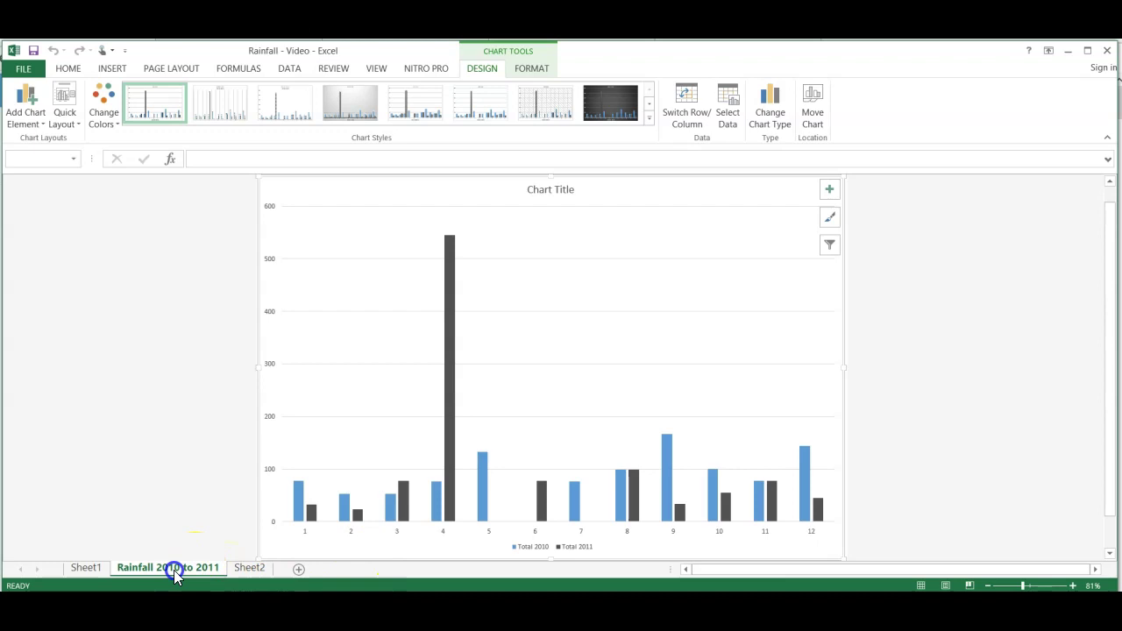
left_click(237, 569)
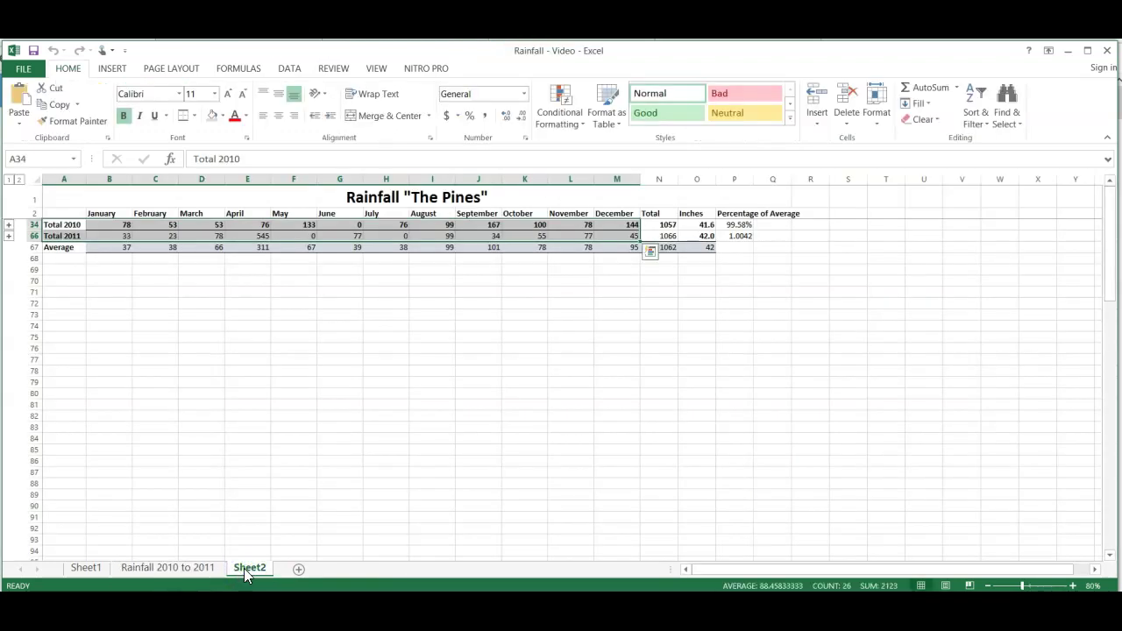
left_click(195, 568)
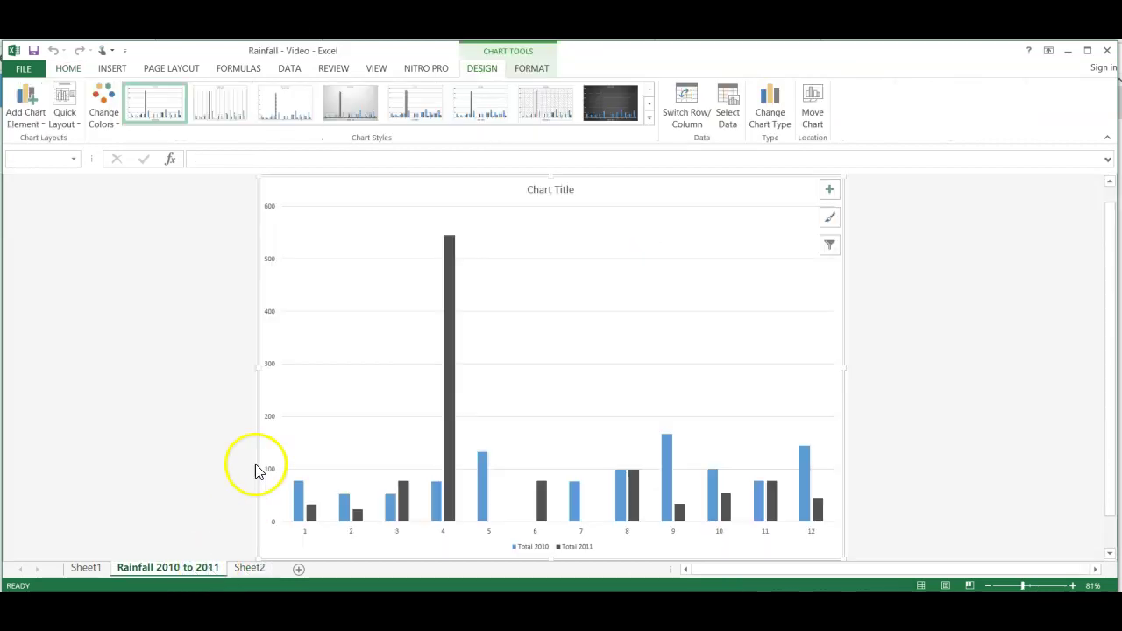
- Replace the placeholder chart title with Rainfall "The Pines"
left_click(555, 191)
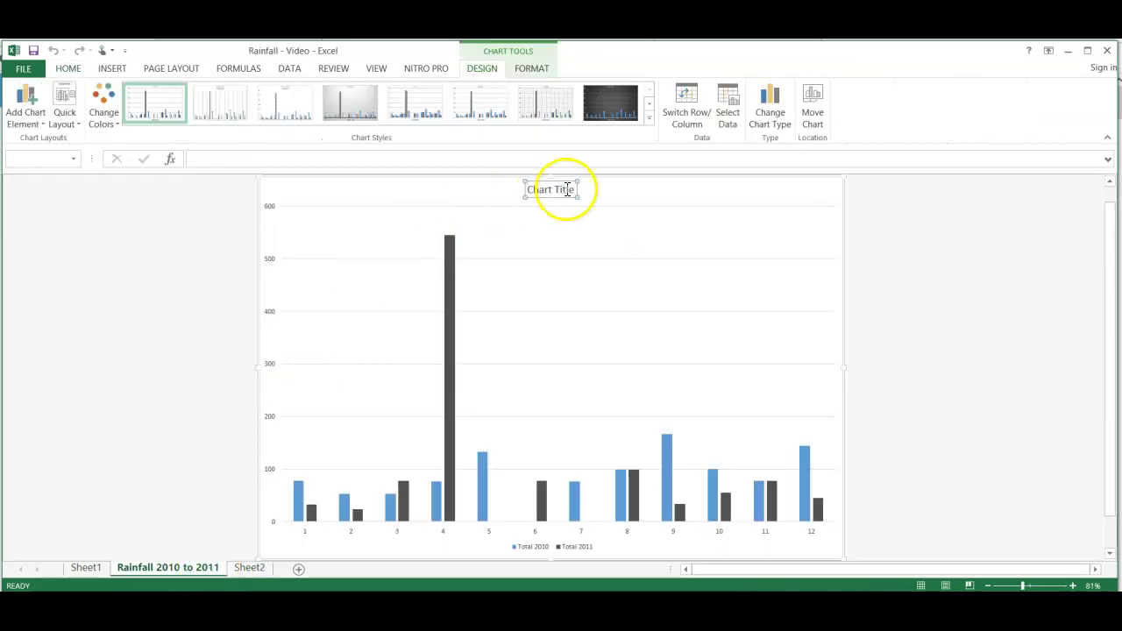
double_click(567, 190)
left_click(498, 188)
left_click(428, 193)
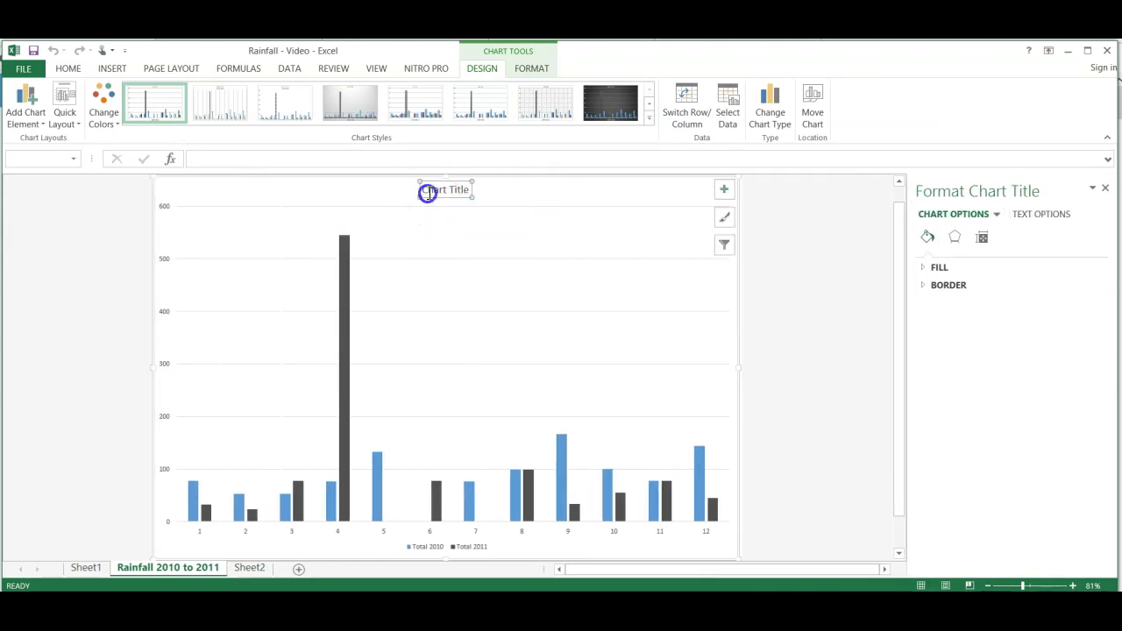
left_click_drag(428, 193, 470, 192)
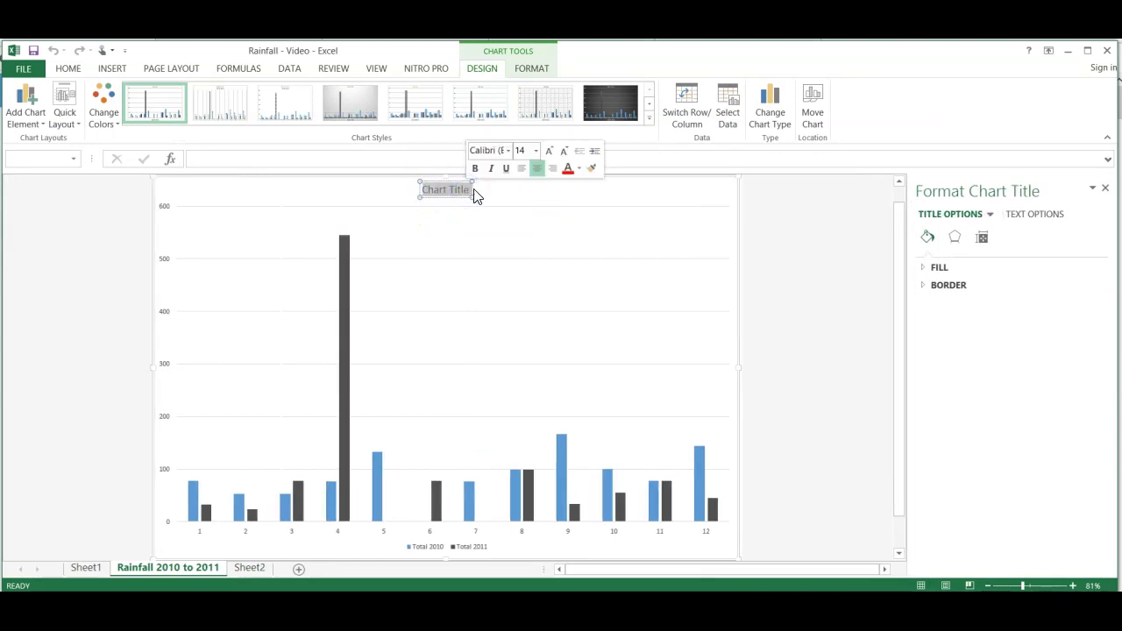
key("Delete")
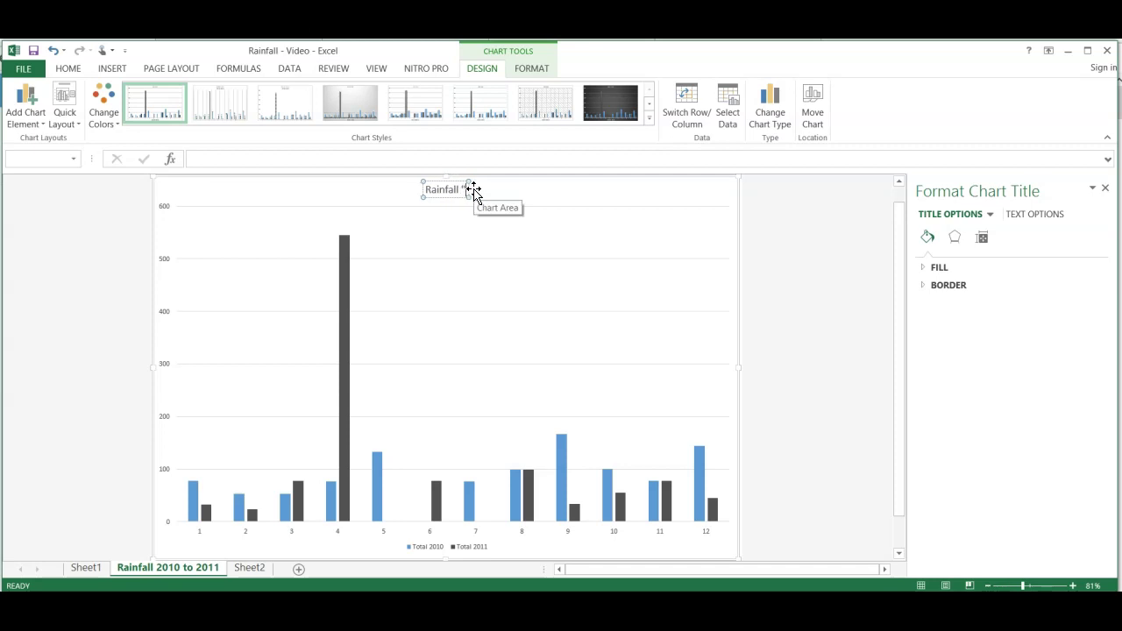
type("\"Th")
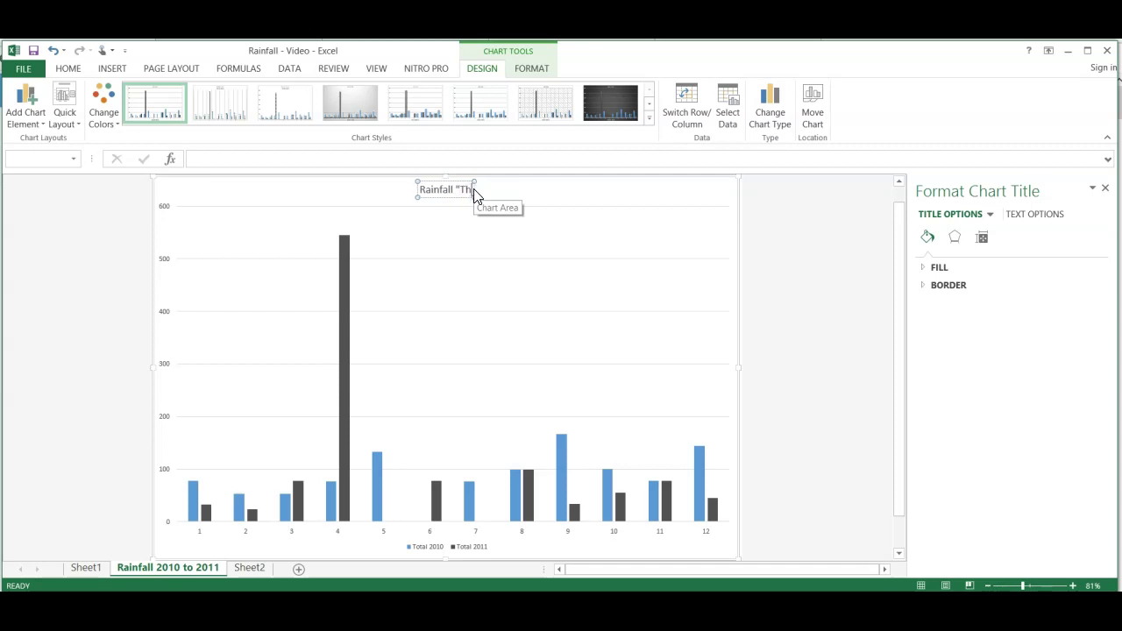
type("e Pines\"")
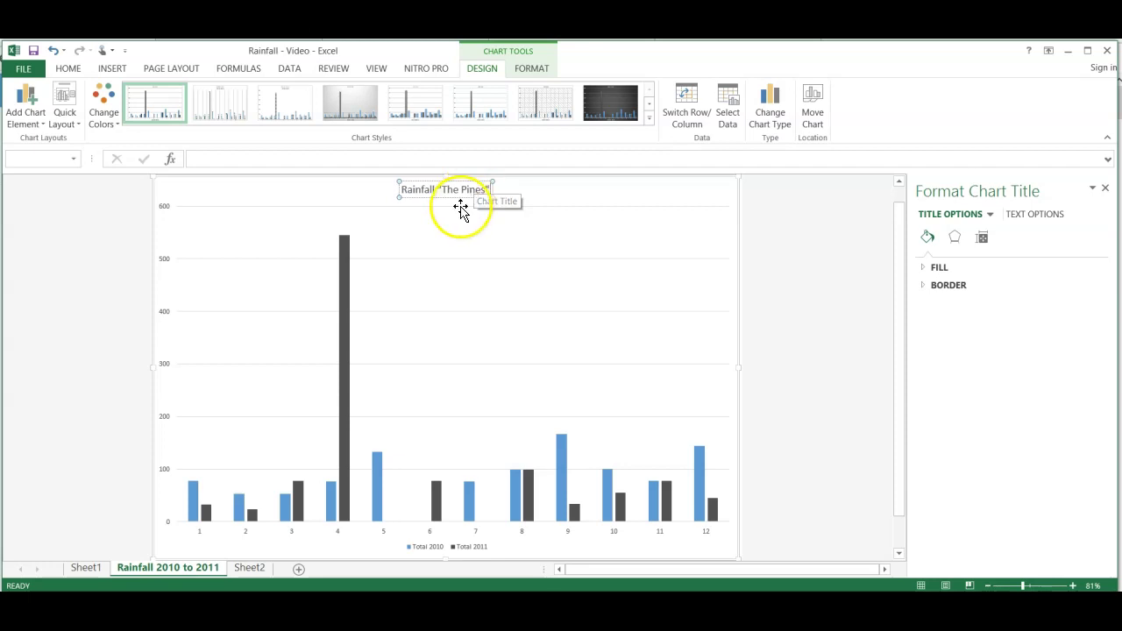
- Format the chart title text as bold at 24 points
left_click(70, 70)
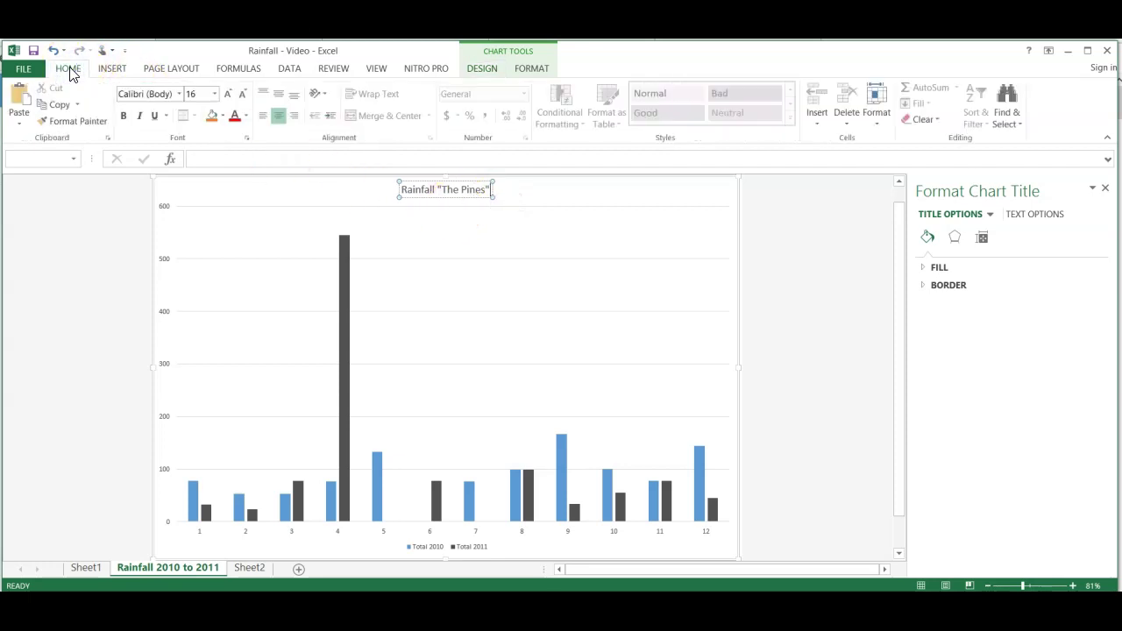
left_click(120, 117)
left_click(123, 117)
left_click(441, 189)
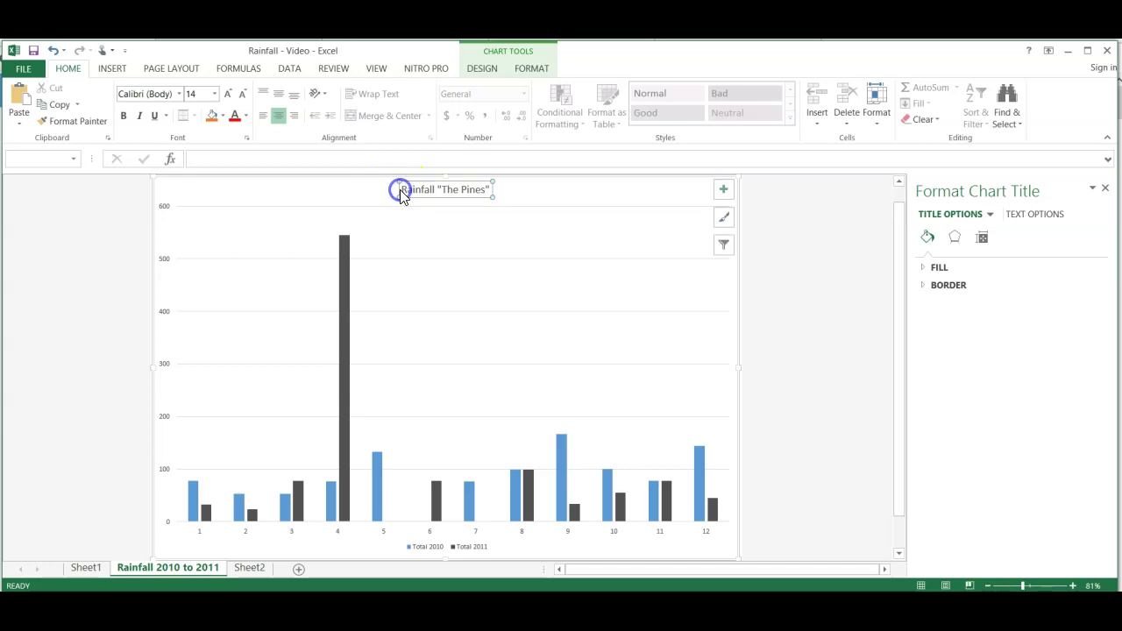
left_click_drag(403, 189, 508, 188)
left_click(138, 118)
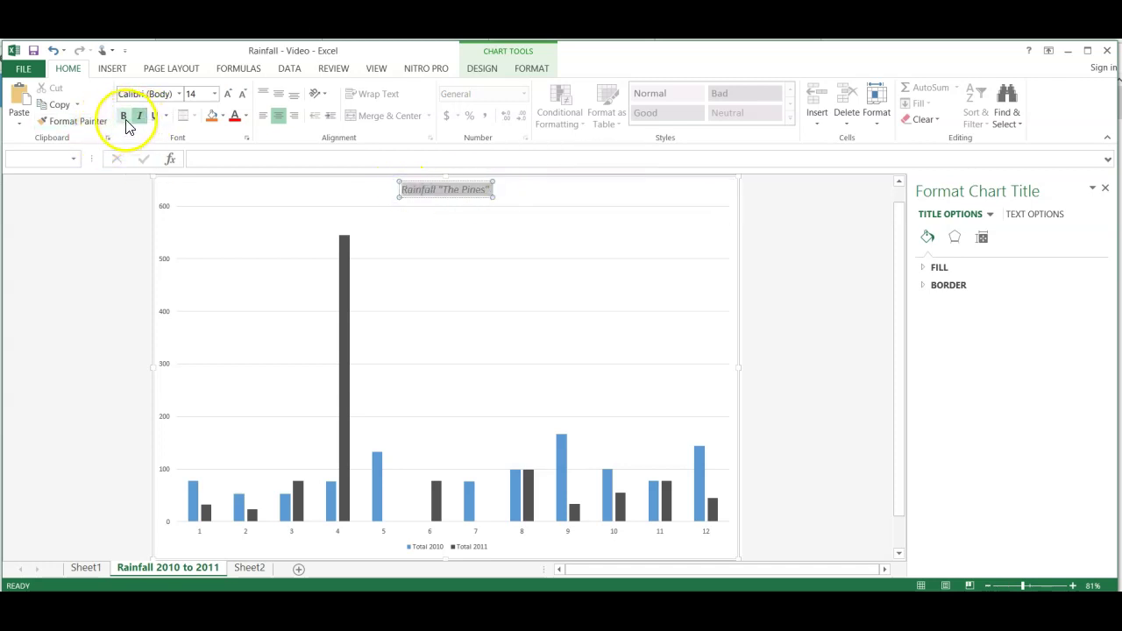
left_click(124, 116)
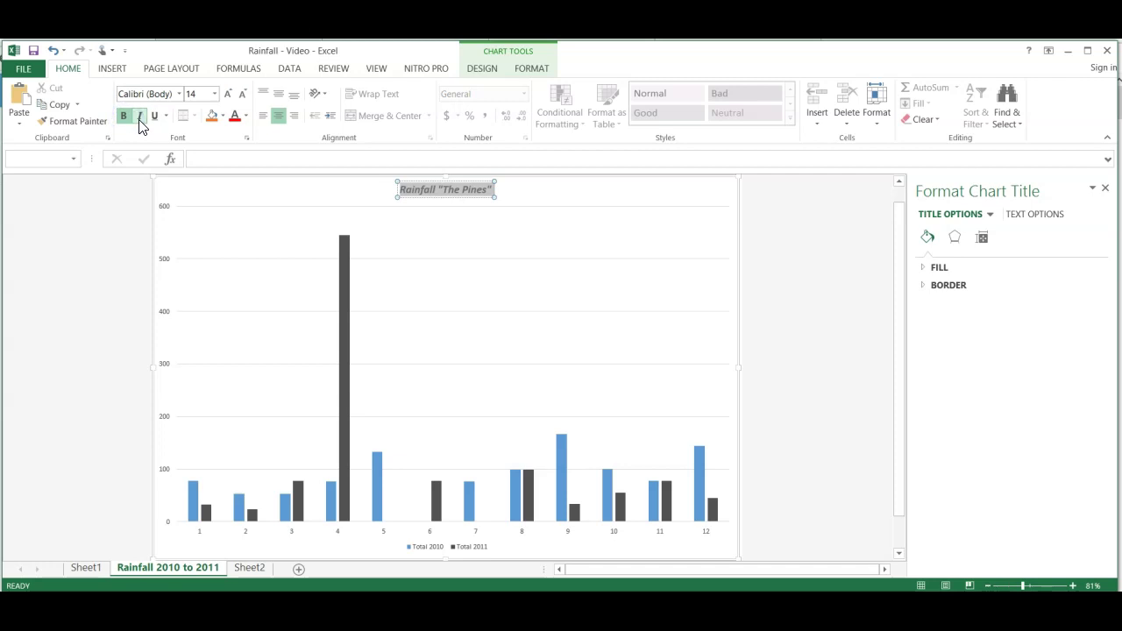
left_click(214, 93)
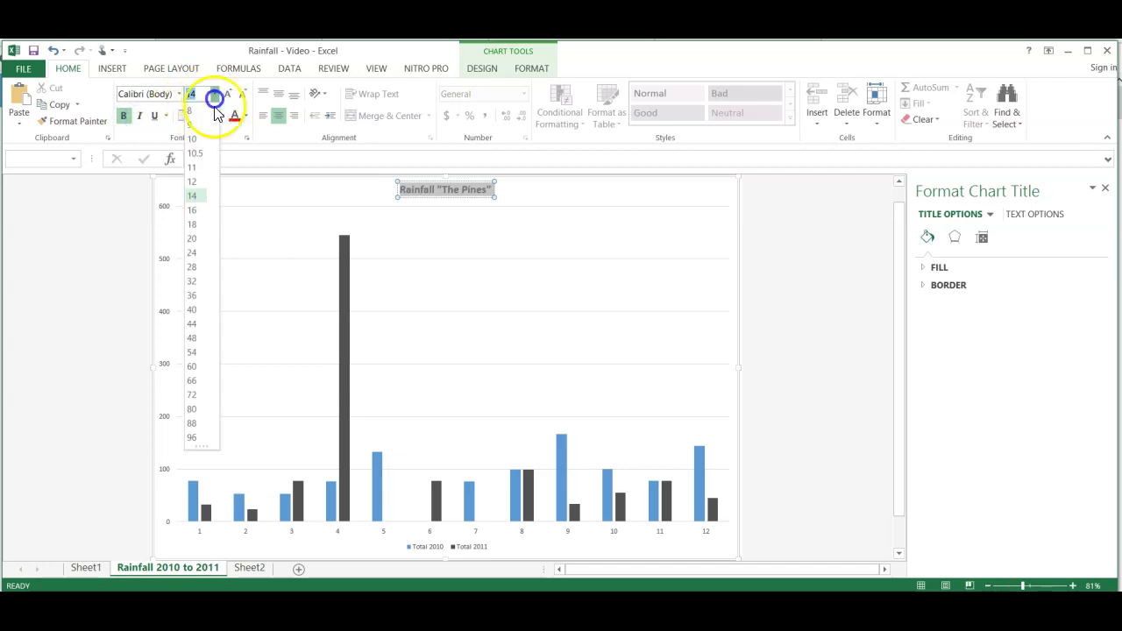
left_click(202, 253)
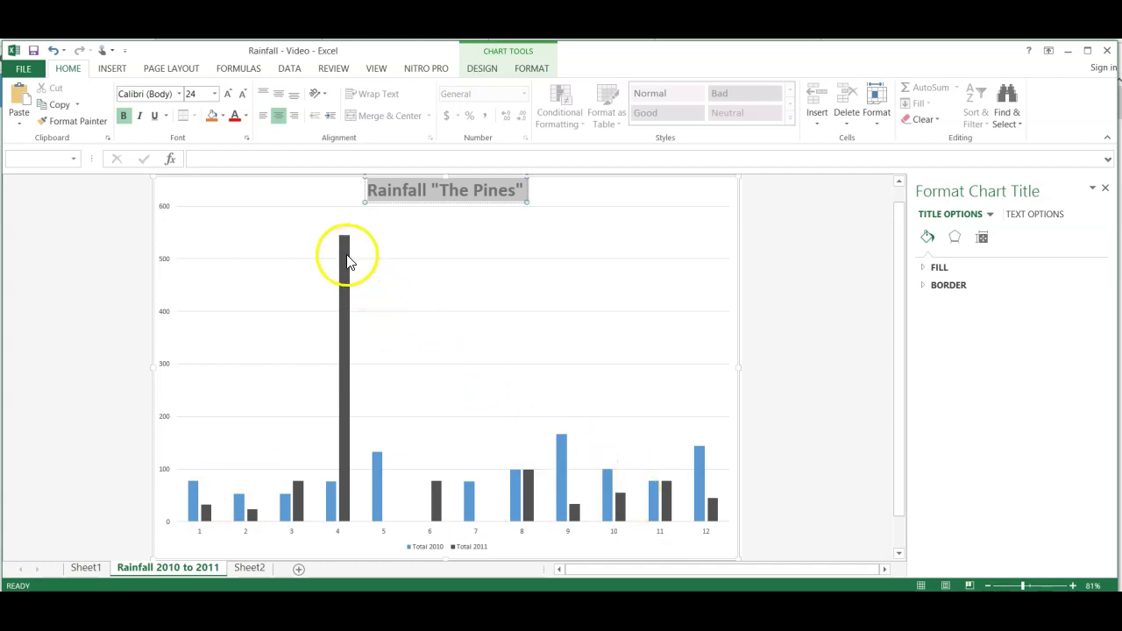
- Expand the 2011 daily rows on Sheet2 and set the rainfall for 18 April to 54
mouse_move(342, 256)
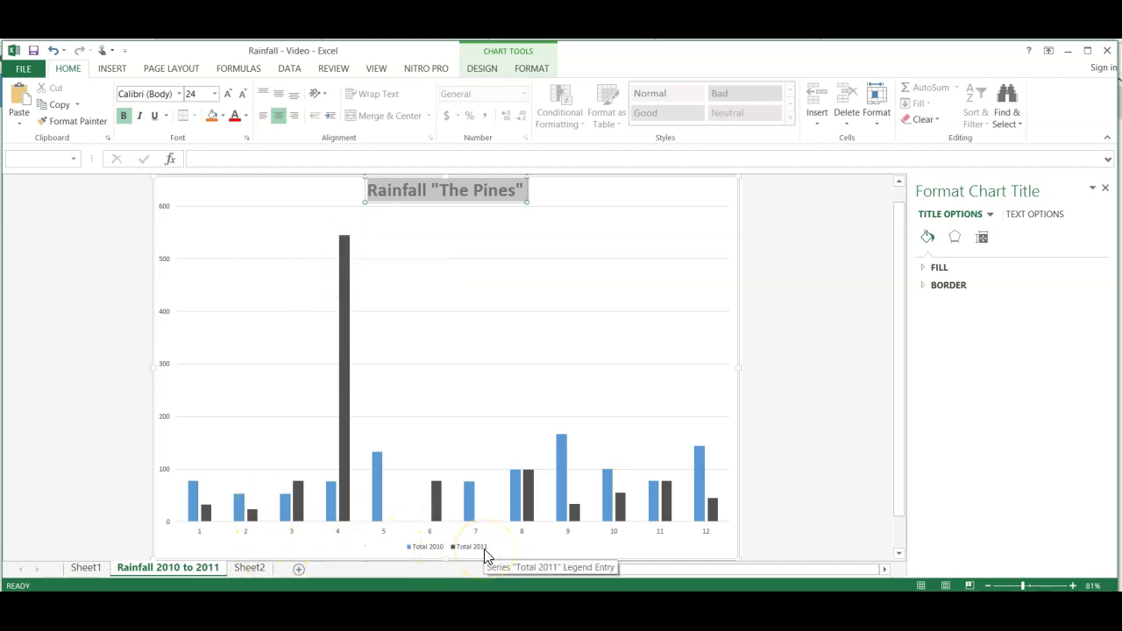
left_click(261, 568)
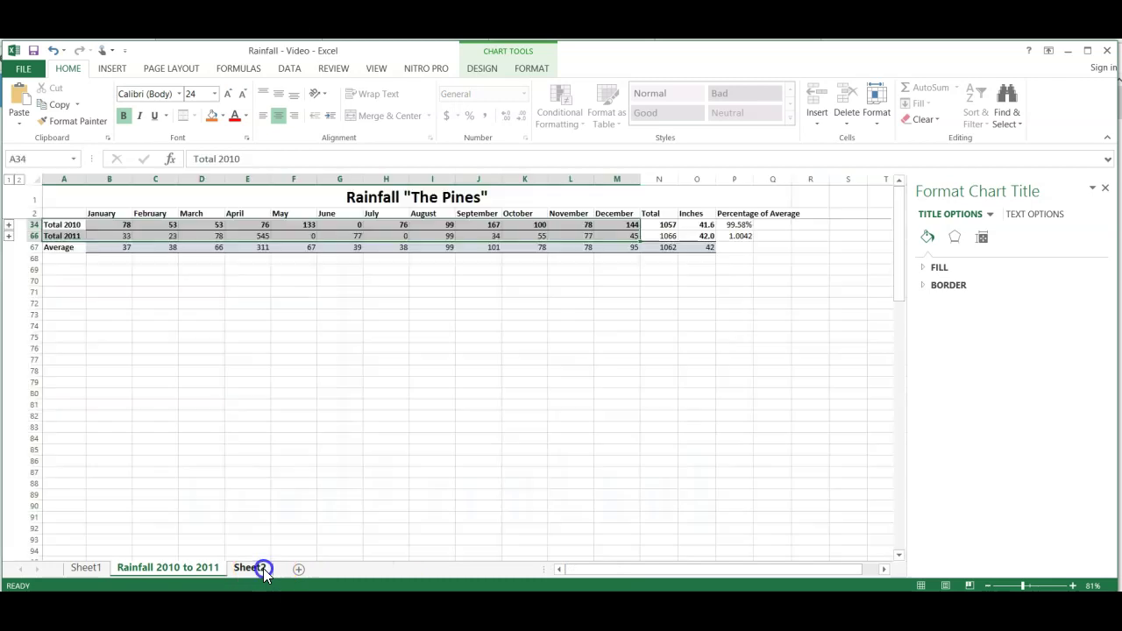
left_click(8, 237)
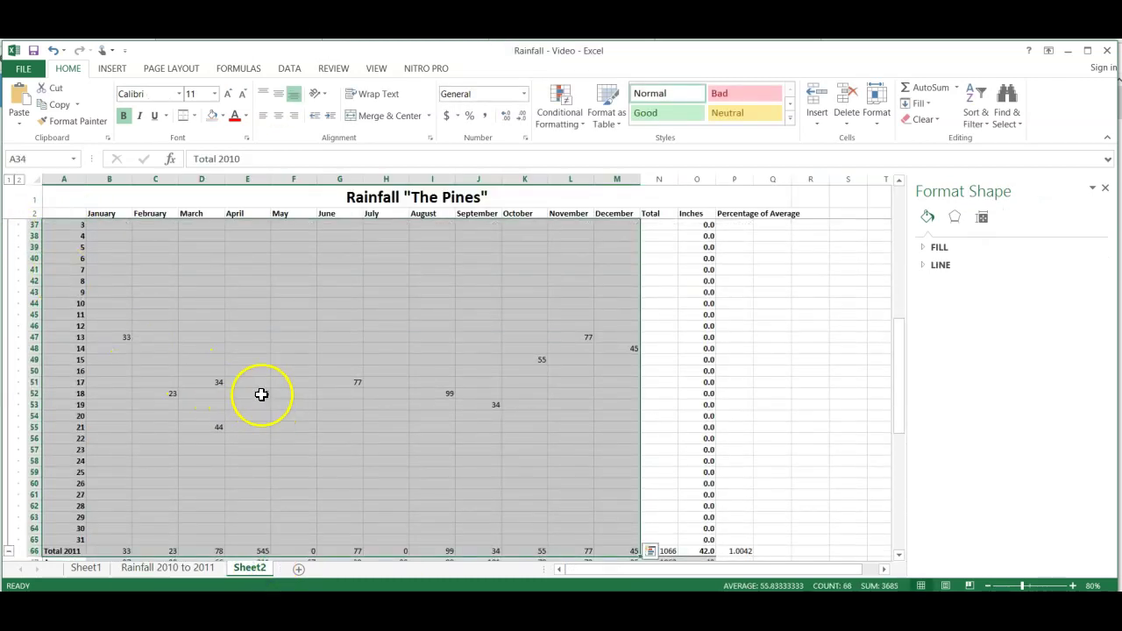
left_click(260, 394)
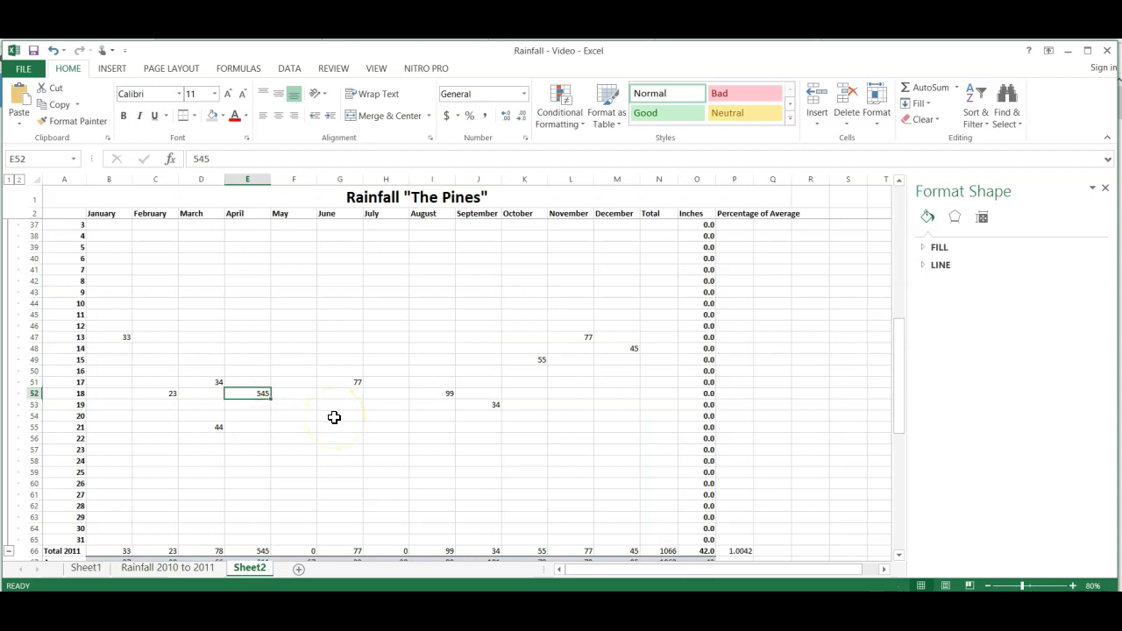
type("54")
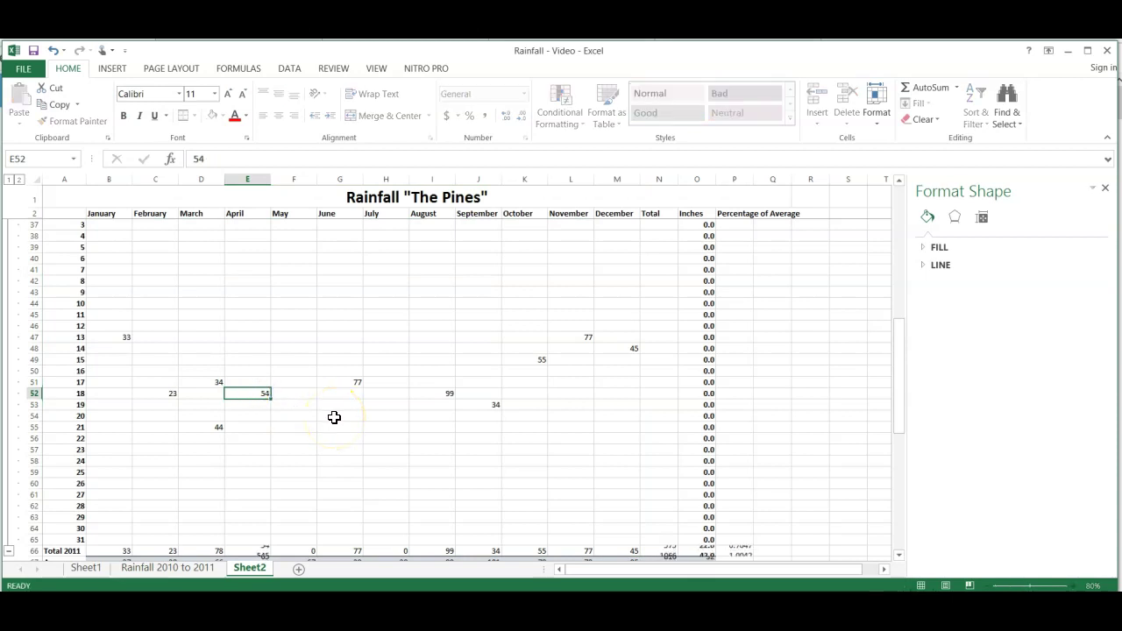
key("Return")
- Review the 2011 totals and averages, collapse the 2011 daily rows, and return to the "Rainfall 2010 to 2011" chart sheet
scroll(331, 418, "down", 10)
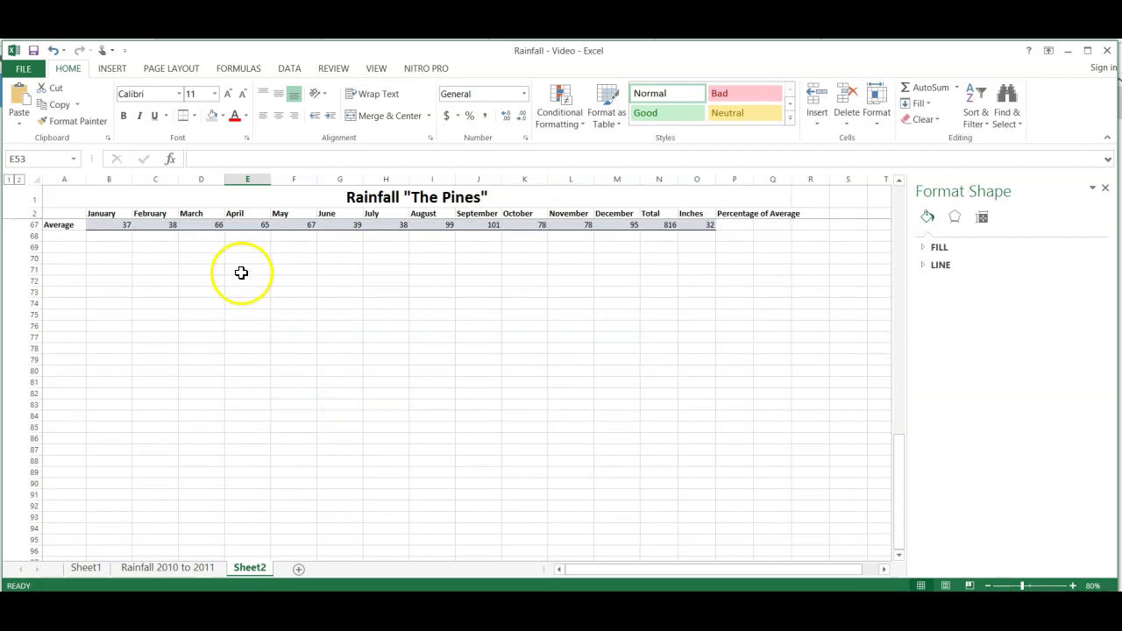
scroll(251, 231, "up", 10)
scroll(251, 230, "up", 1)
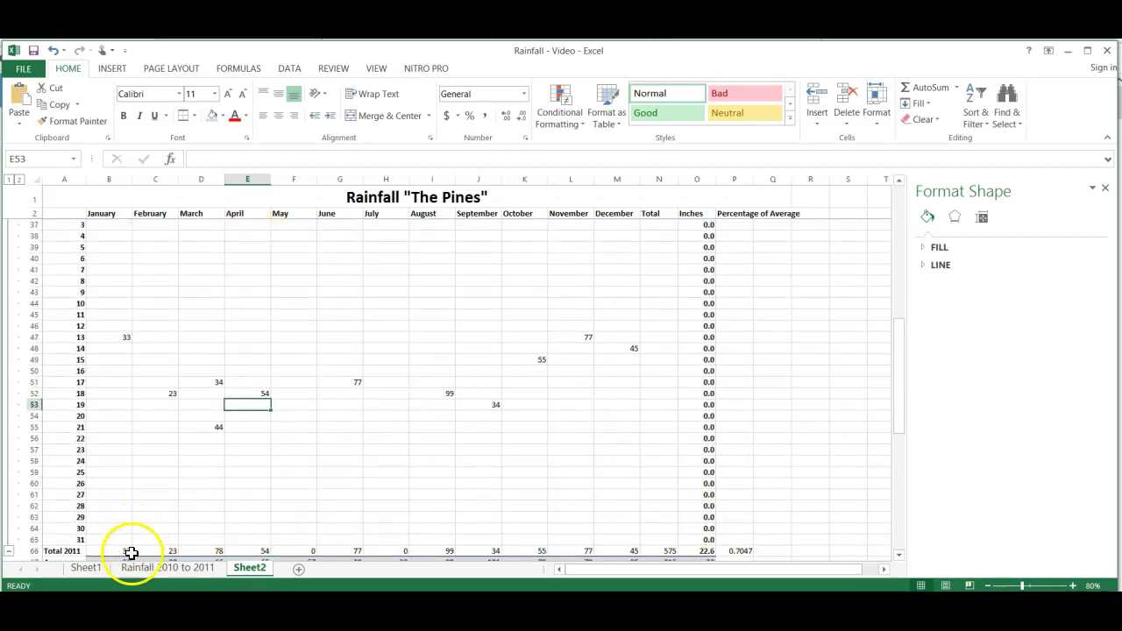
scroll(183, 484, "down", 10)
scroll(172, 476, "up", 10)
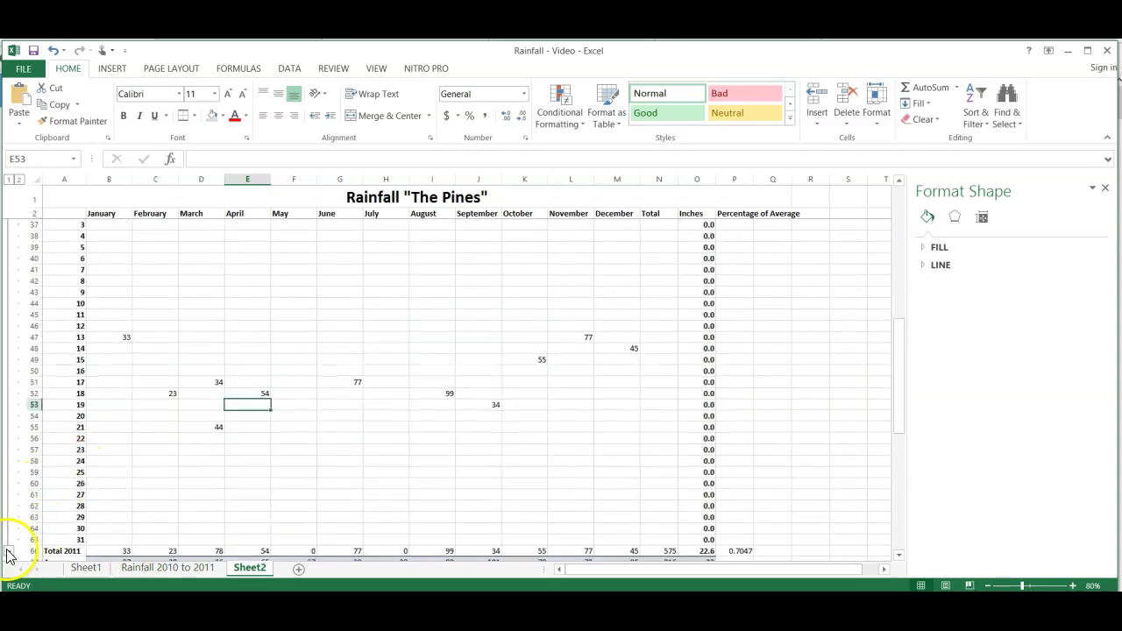
left_click(9, 555)
left_click(169, 570)
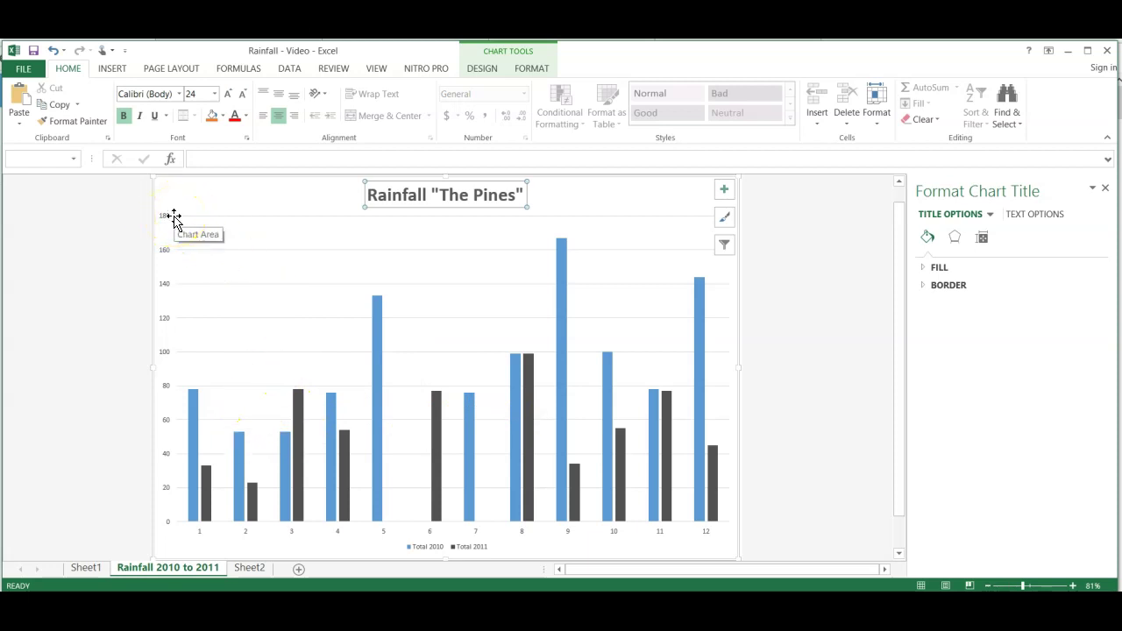
- Set the chart's horizontal axis labels to the header range =Sheet2!$B$2:$N$2 so the months replace the numbers
left_click(323, 267)
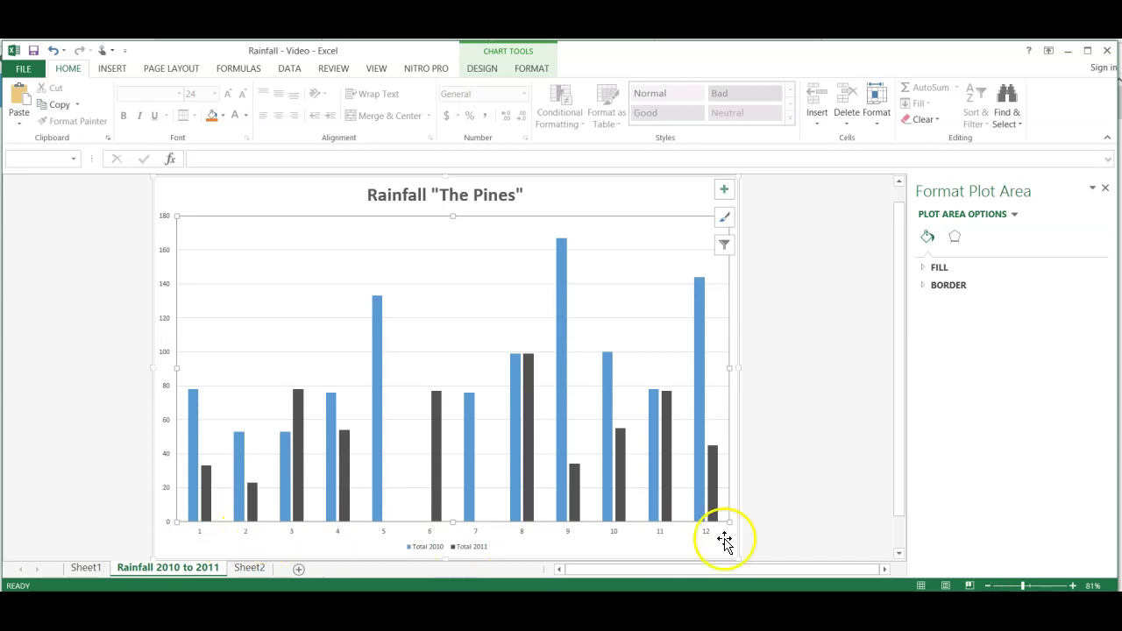
left_click(253, 531)
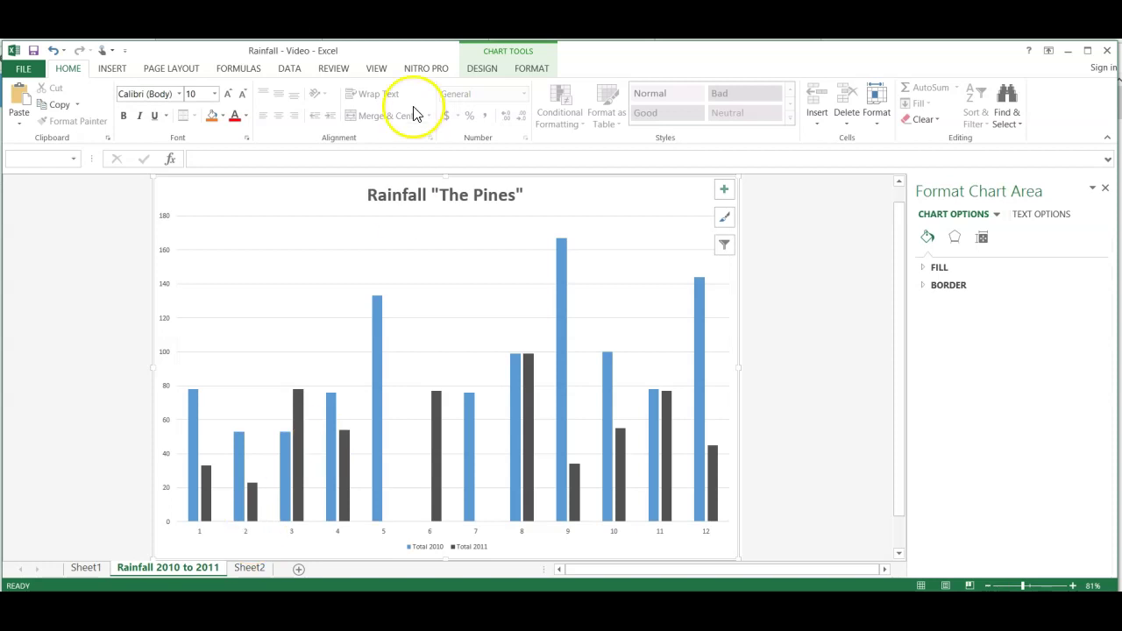
left_click(481, 68)
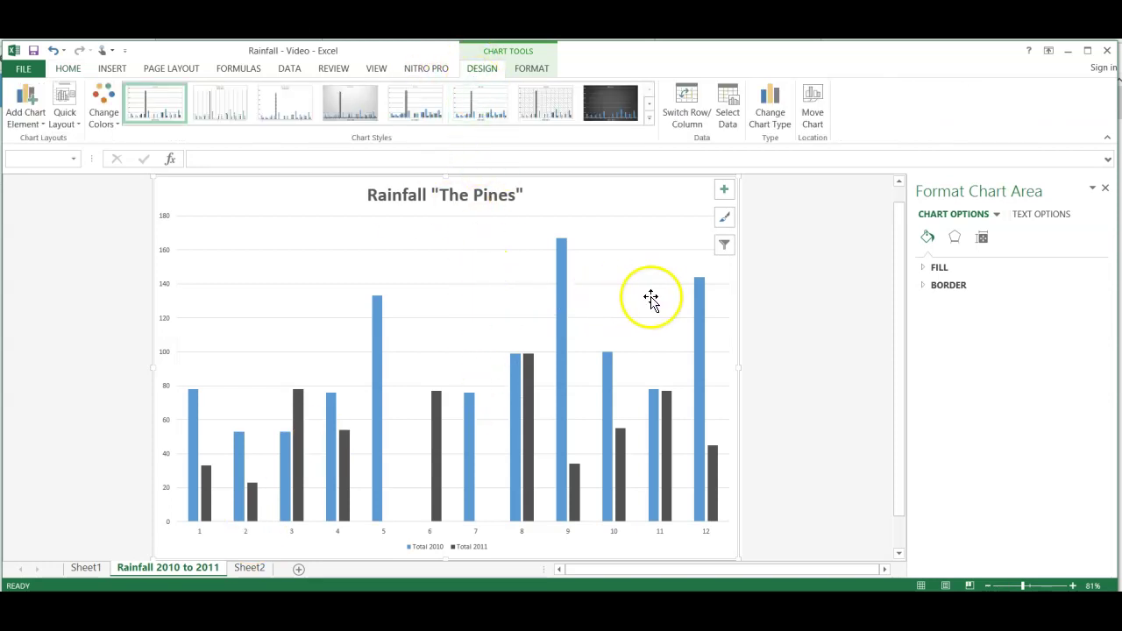
left_click(730, 114)
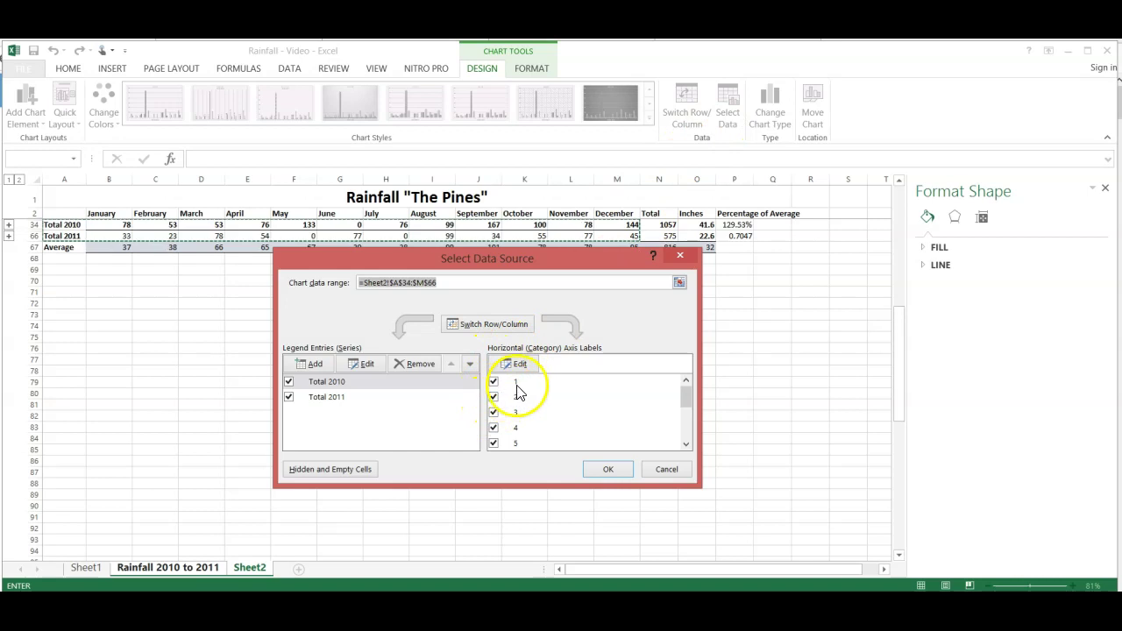
mouse_move(690, 400)
left_mouse_down()
mouse_move(689, 438)
mouse_move(687, 390)
left_mouse_up()
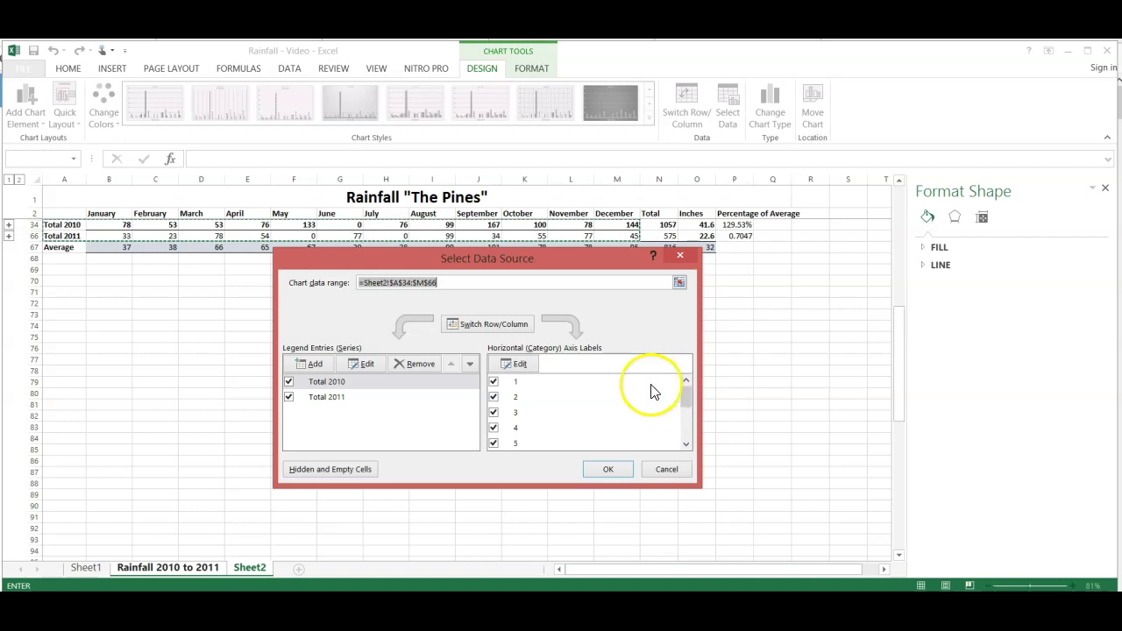
left_click(514, 370)
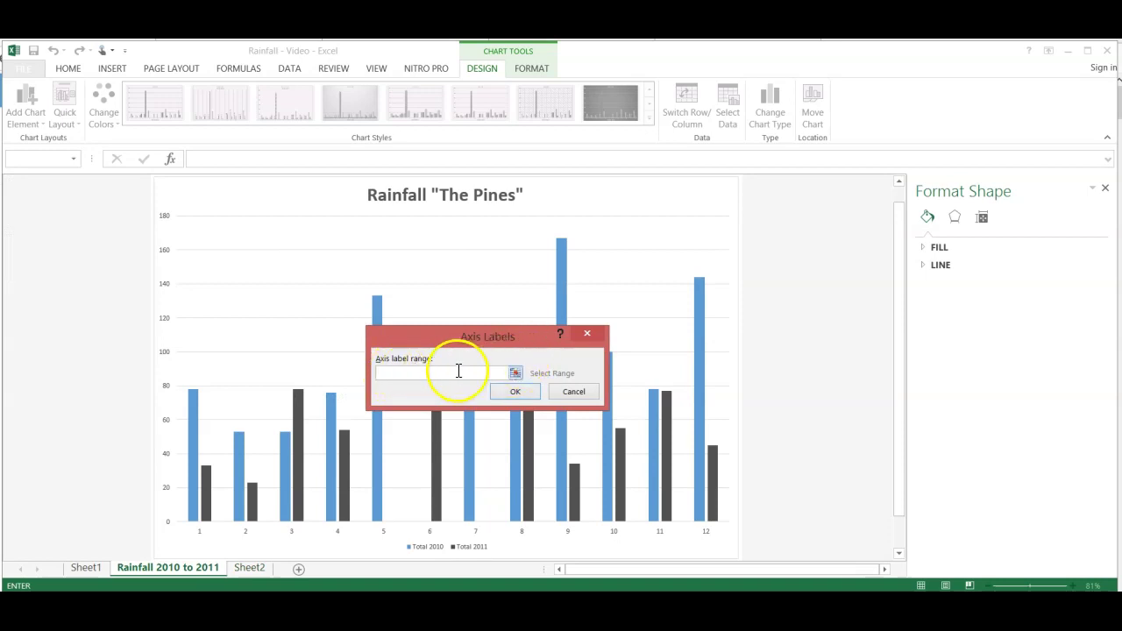
left_click(516, 374)
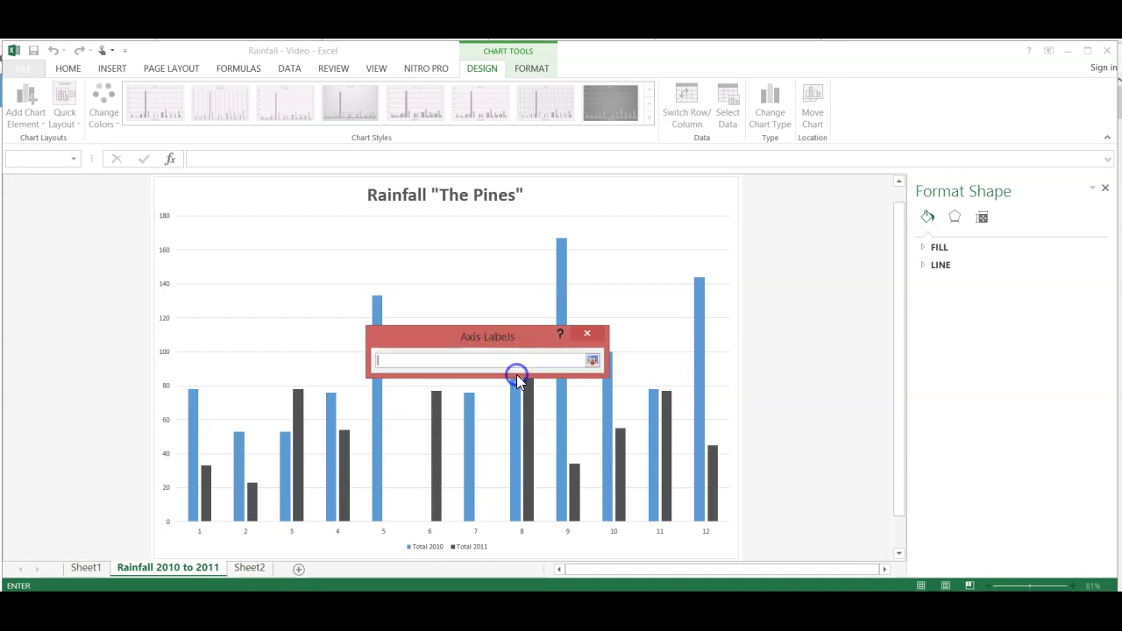
left_click(258, 568)
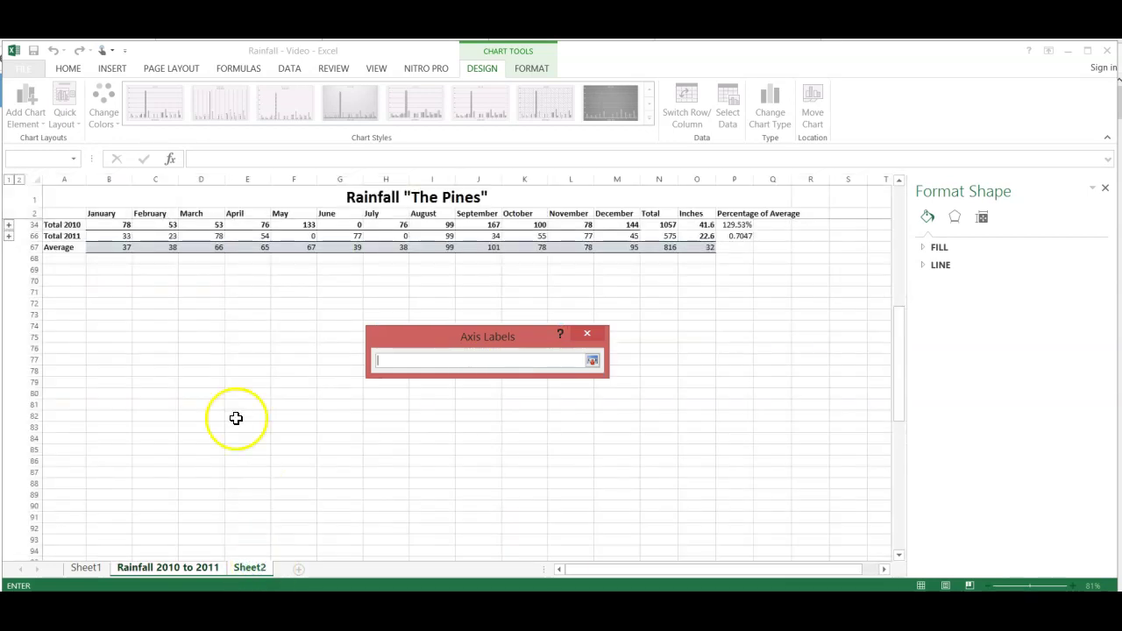
left_click_drag(101, 214, 660, 214)
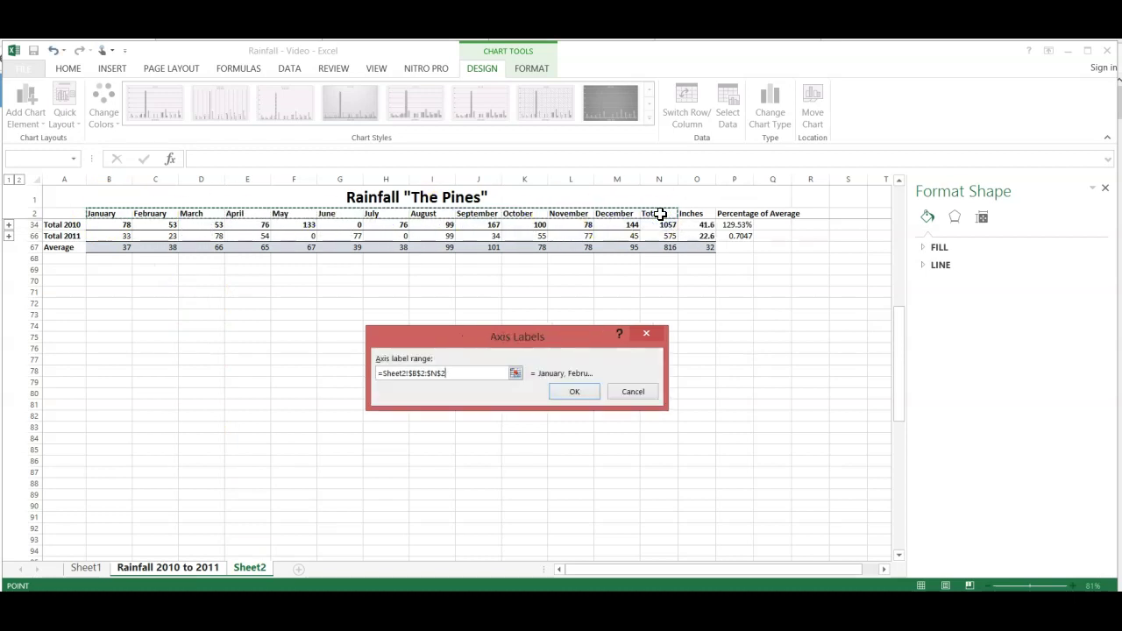
left_click(589, 396)
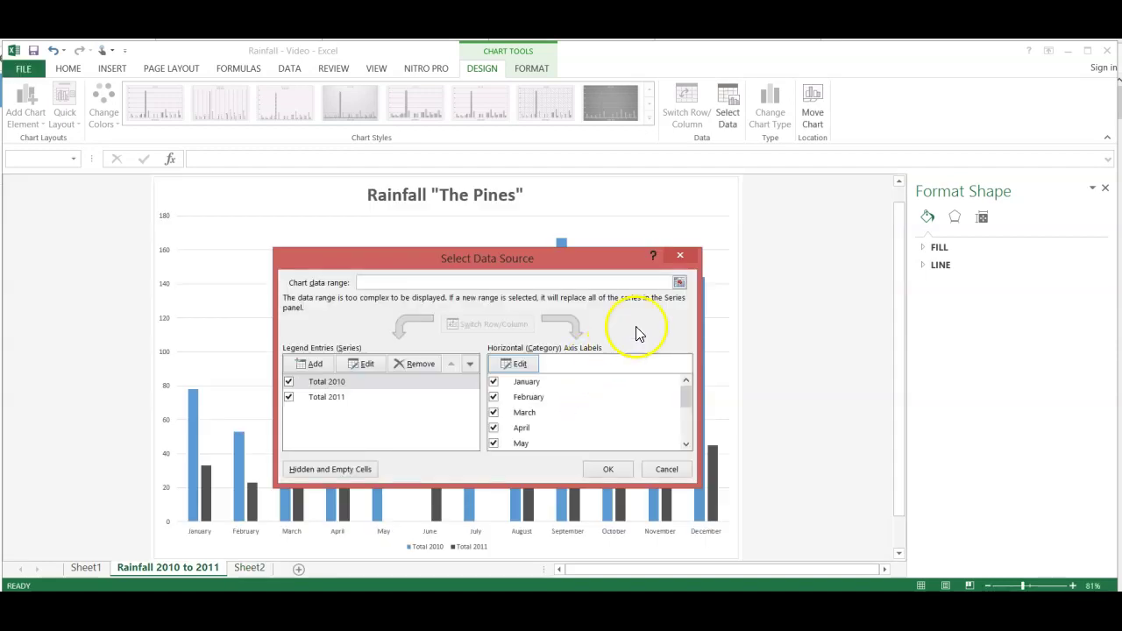
left_click(605, 469)
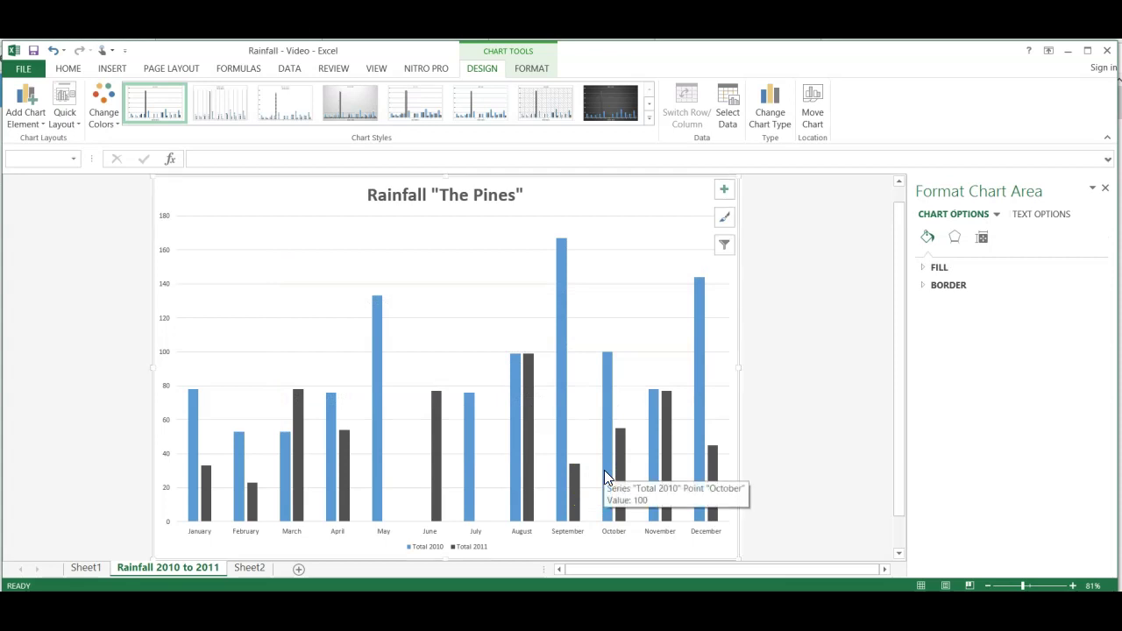
- Exclude the Total 2010 series from the chart's data source so only Total 2011 is plotted
left_click(733, 96)
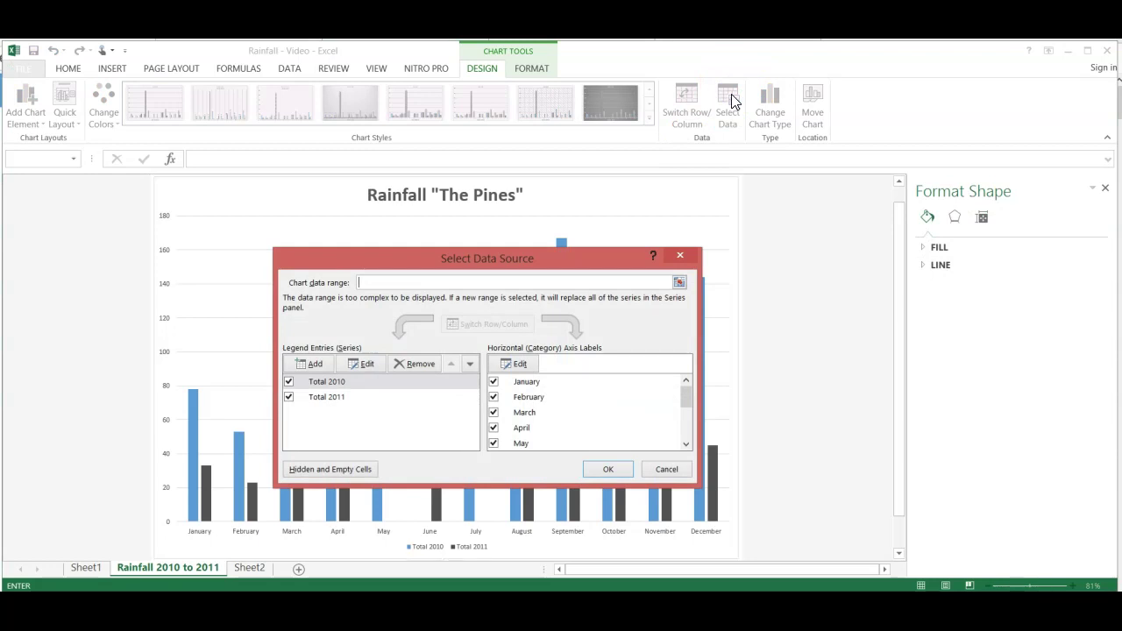
left_click(288, 383)
left_click(609, 471)
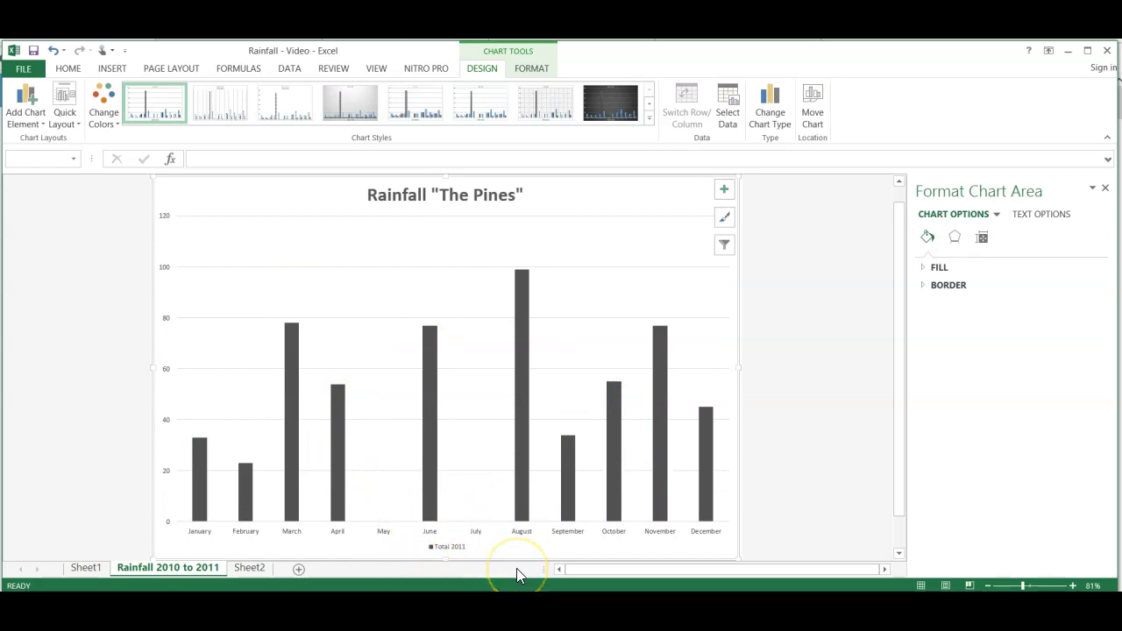
left_click(266, 570)
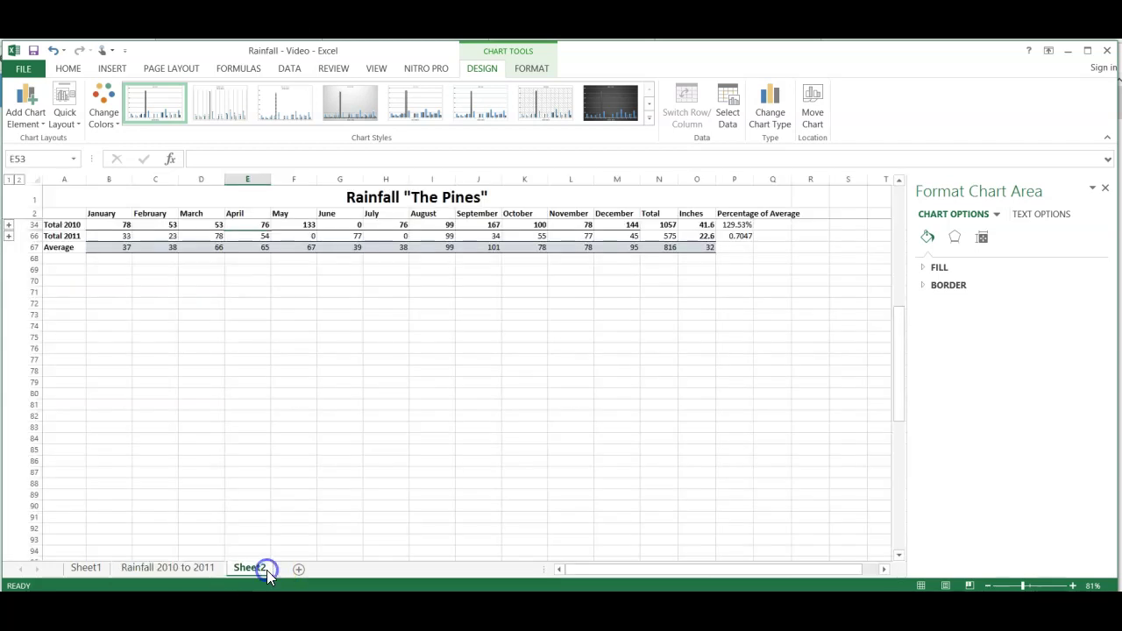
left_click(201, 565)
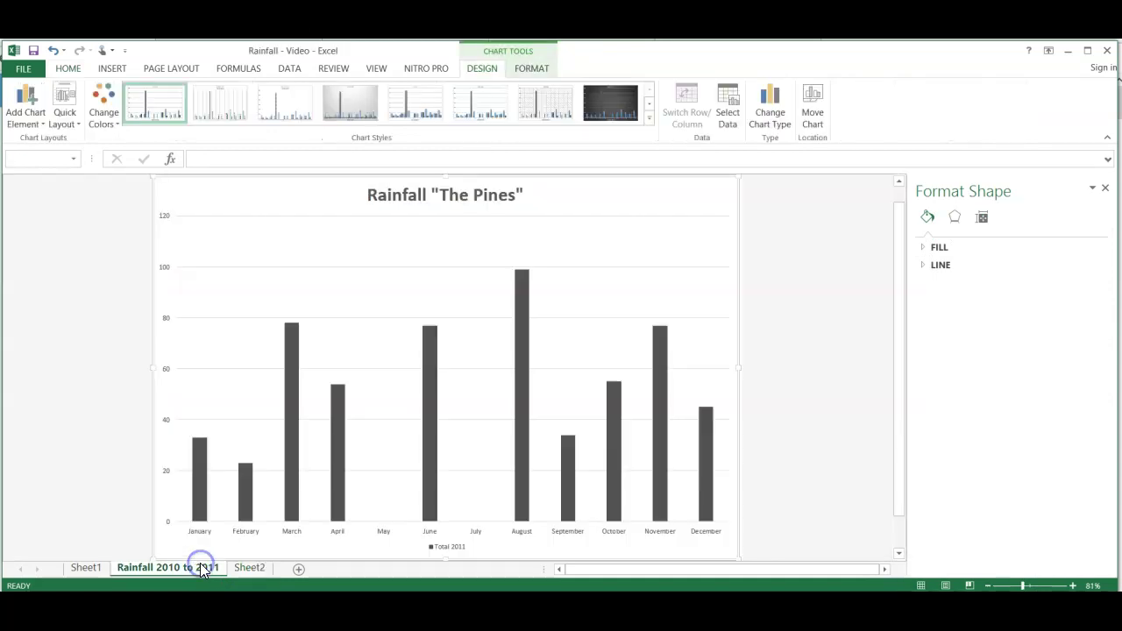
- Try the third colourful and first monochromatic palettes on the Total 2011 columns, returning to the first colourful palette
left_click(289, 347)
left_click(103, 110)
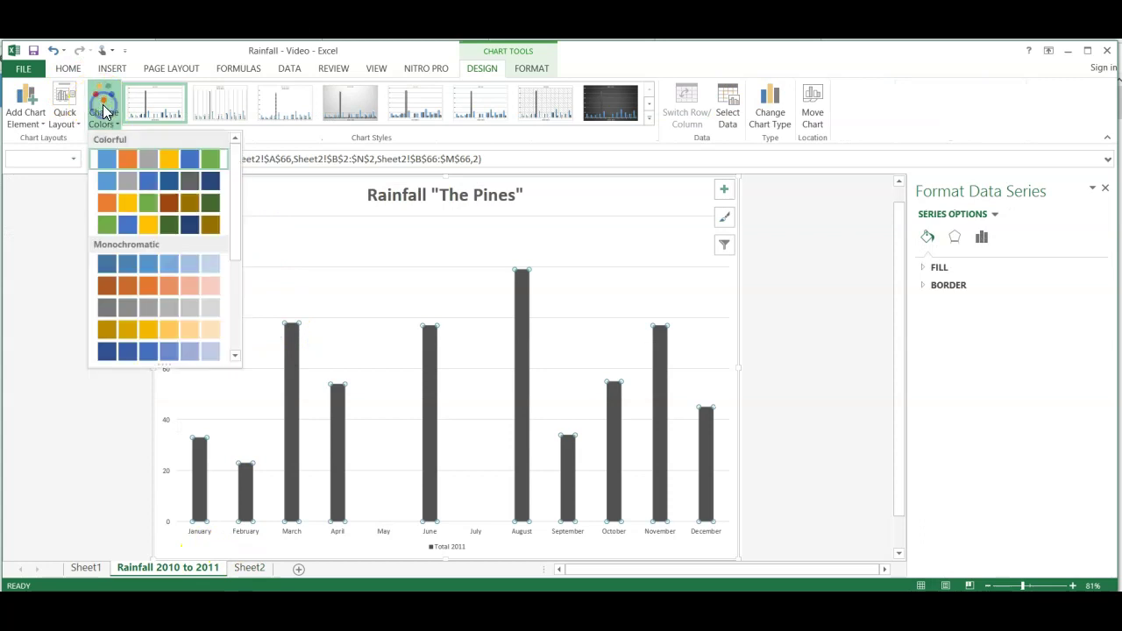
left_click(103, 206)
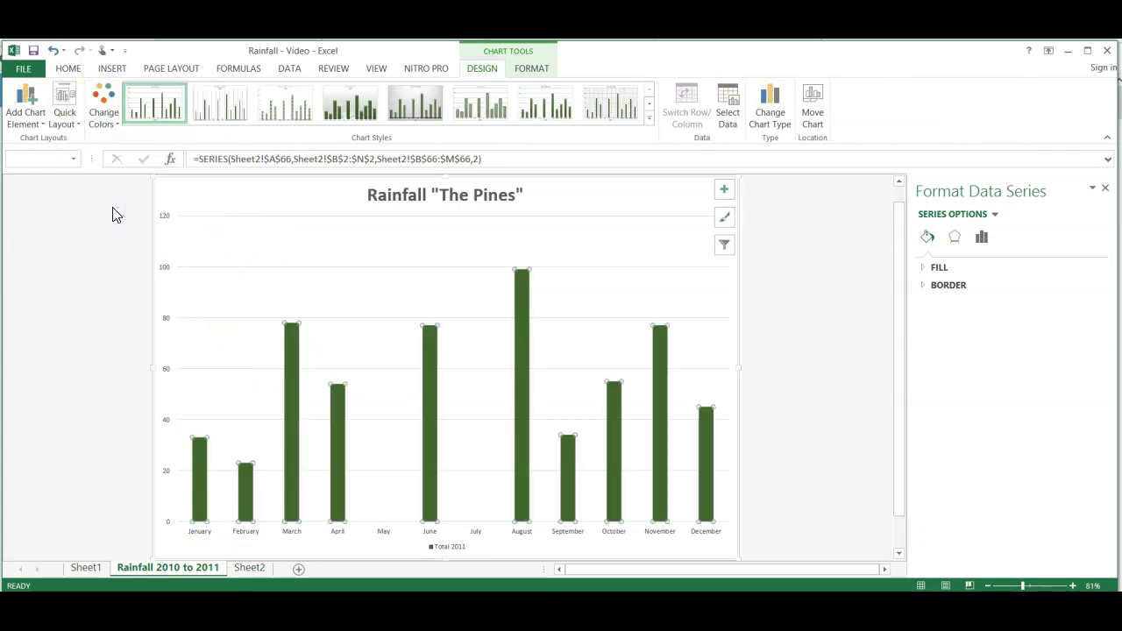
left_click(104, 109)
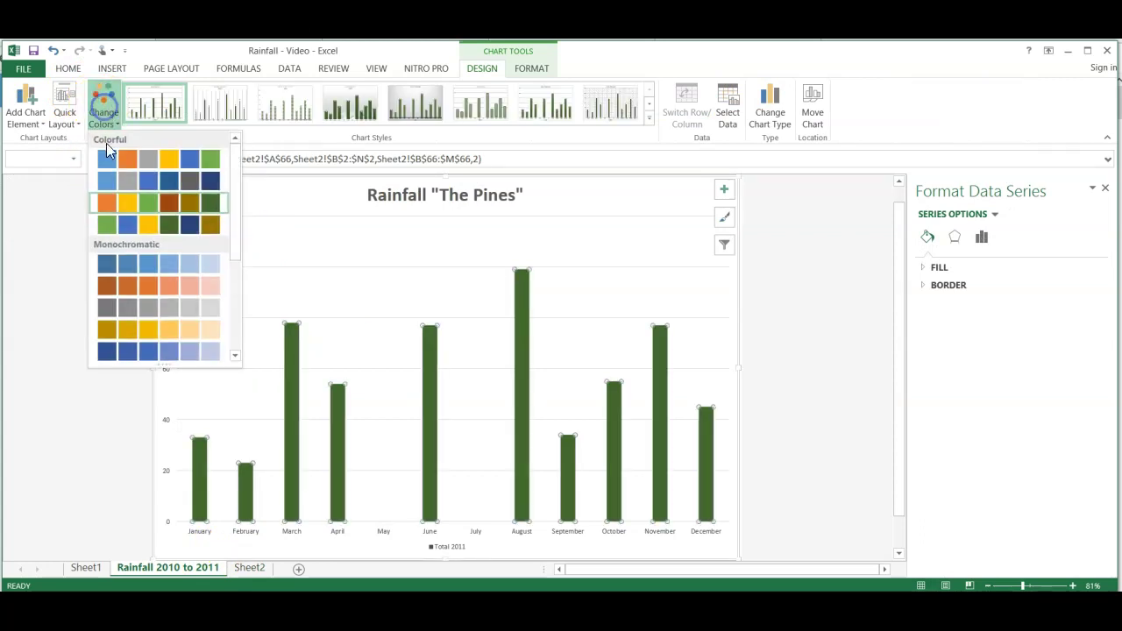
left_click(104, 268)
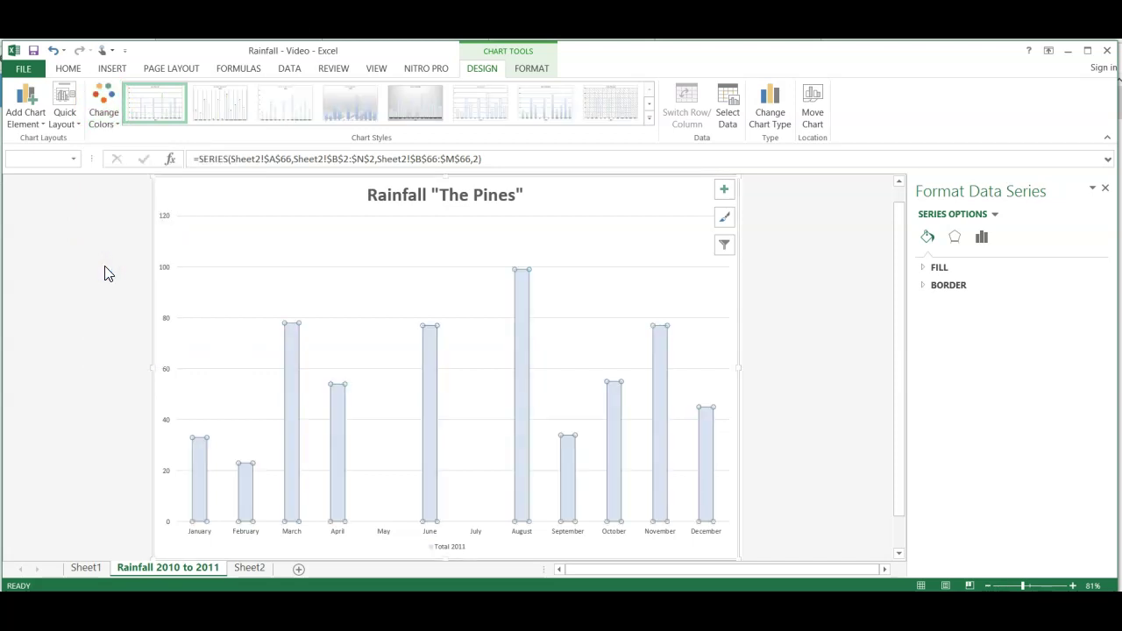
left_click(104, 107)
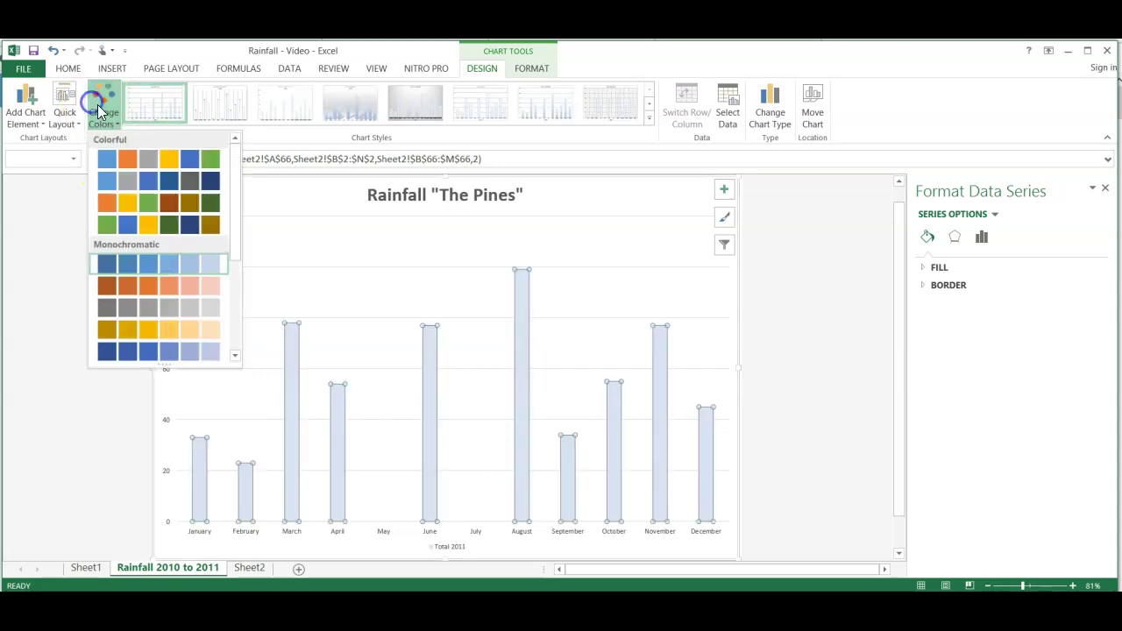
left_click(102, 168)
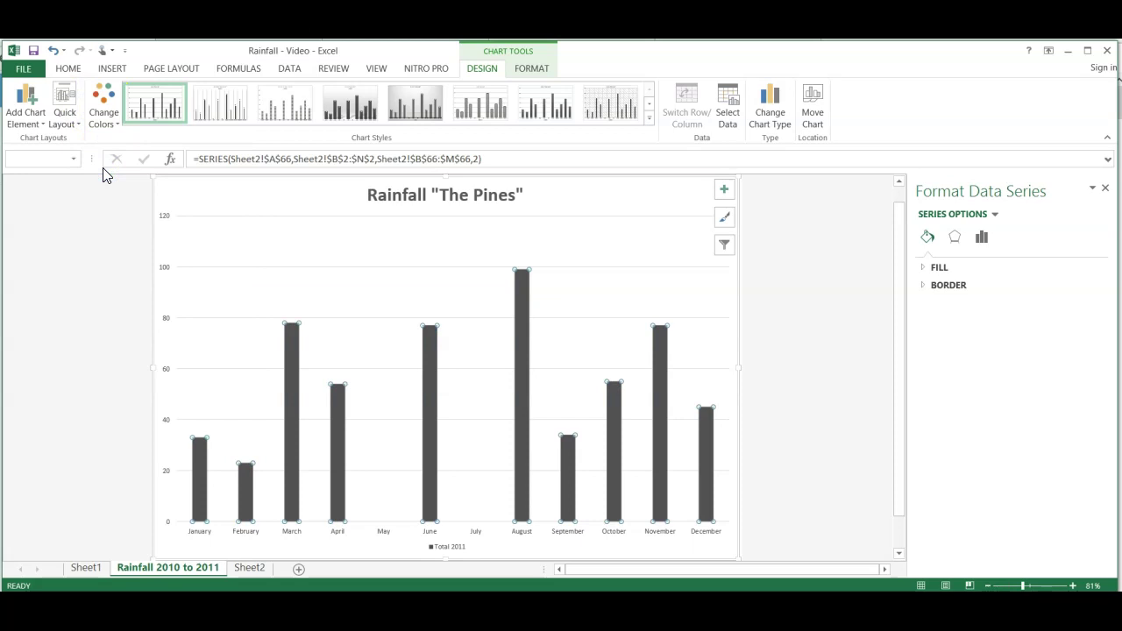
- Change the Total 2011 column chart to a standard Pie chart
left_click(775, 107)
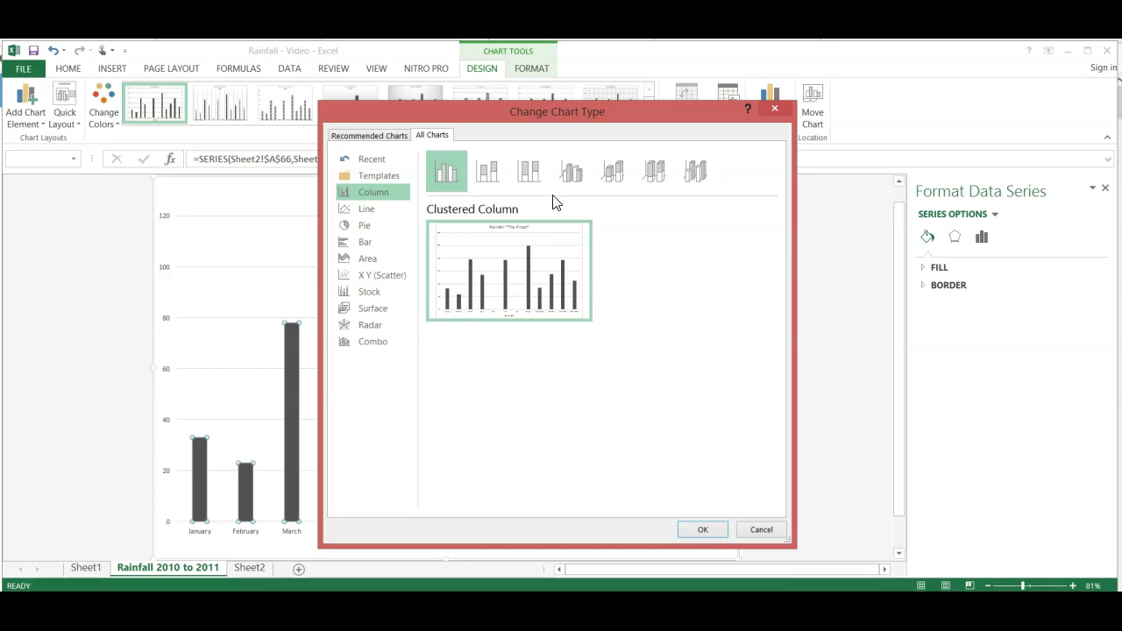
left_click(364, 227)
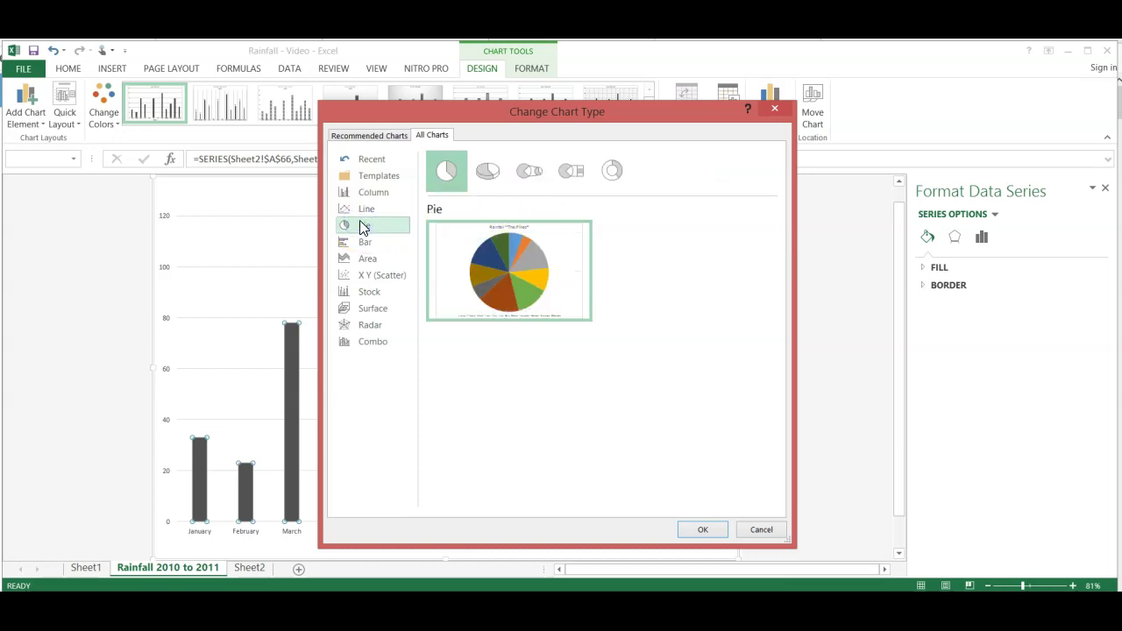
left_click(712, 530)
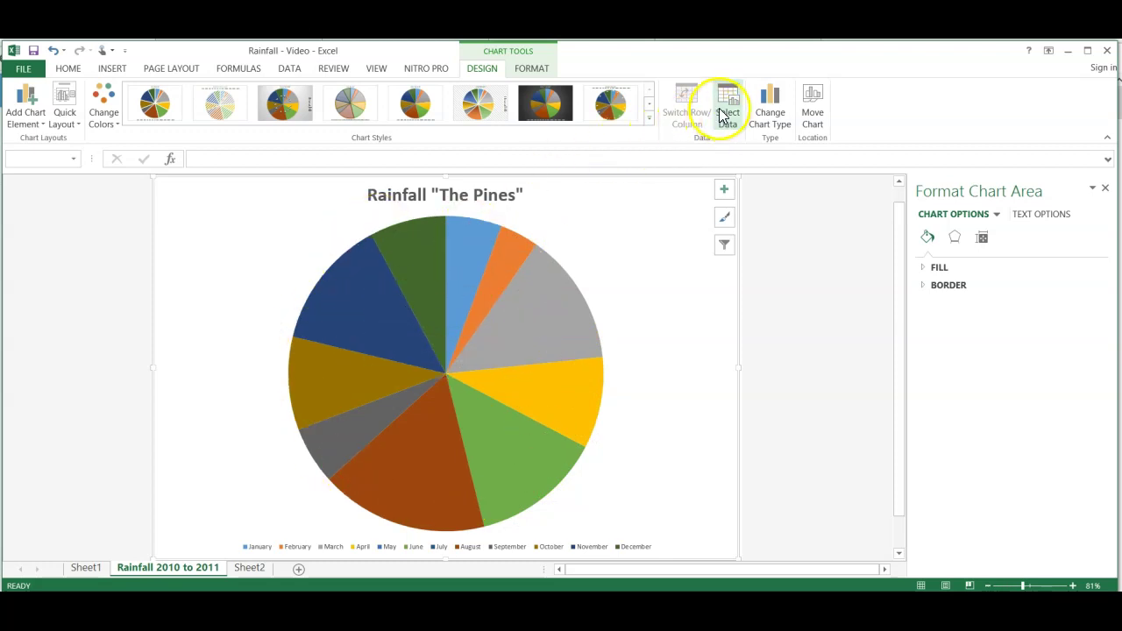
- Convert the rainfall pie chart to a basic Line chart
left_click(771, 112)
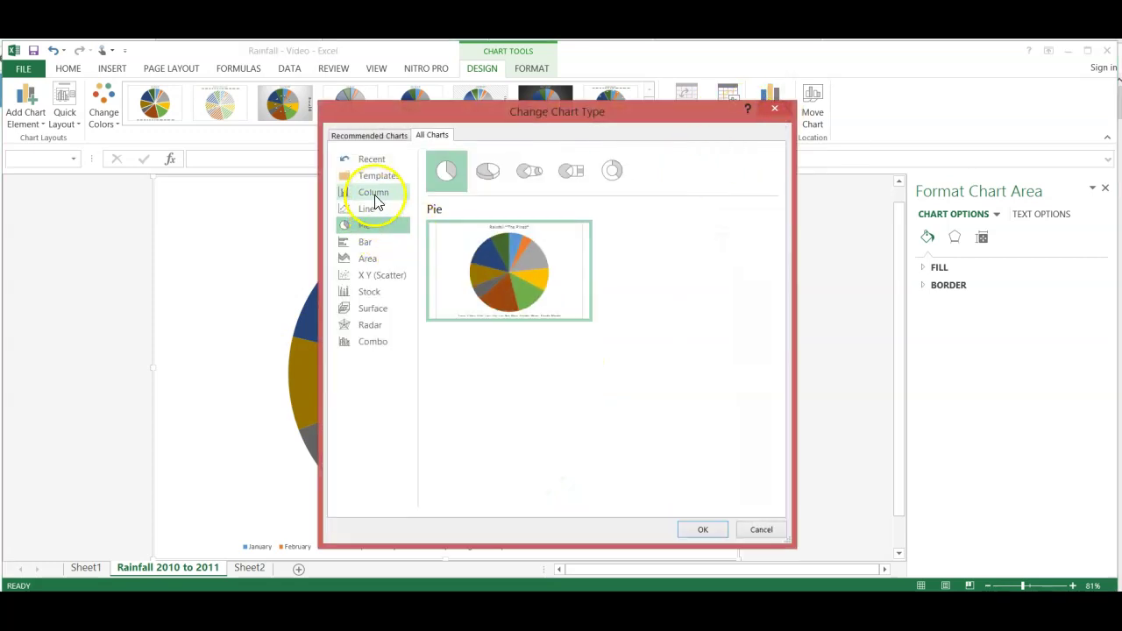
left_click(372, 193)
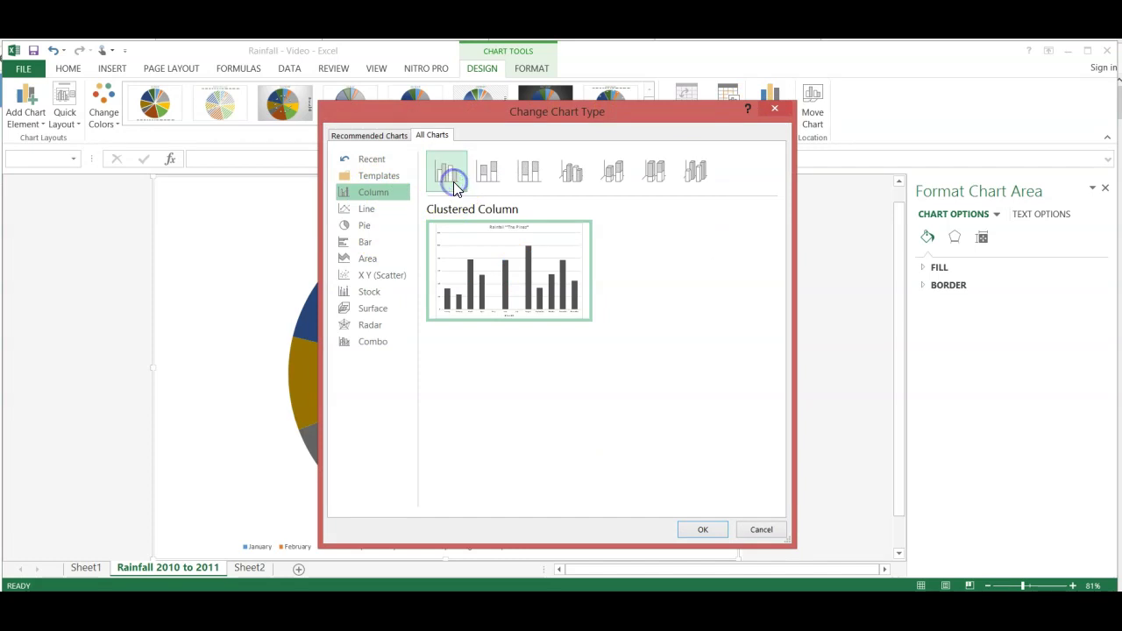
left_click(373, 210)
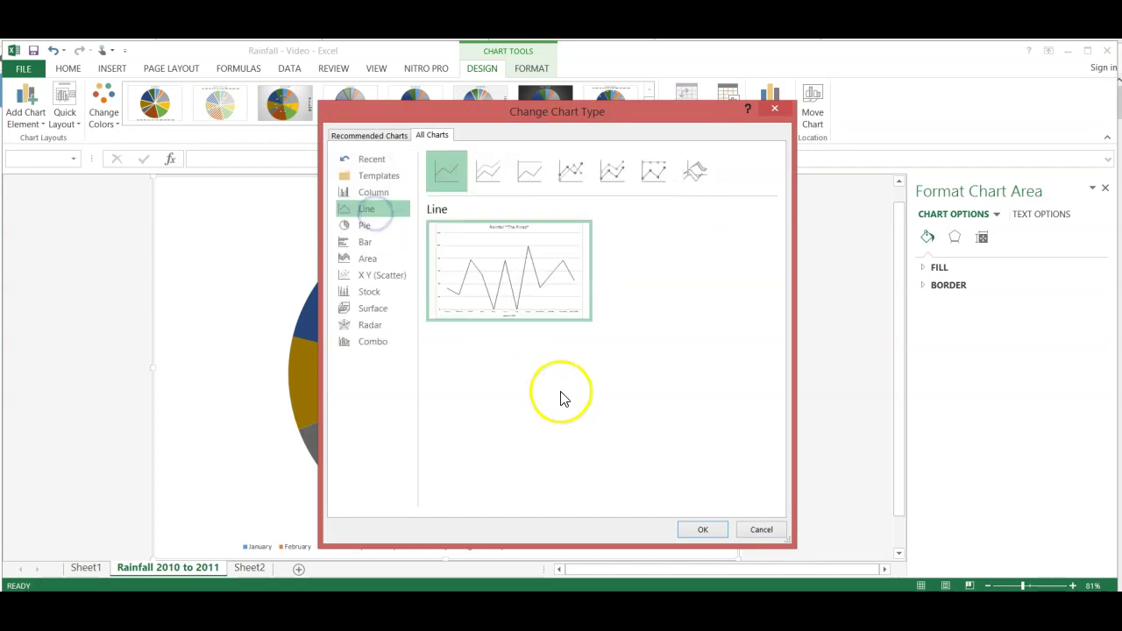
left_click(704, 530)
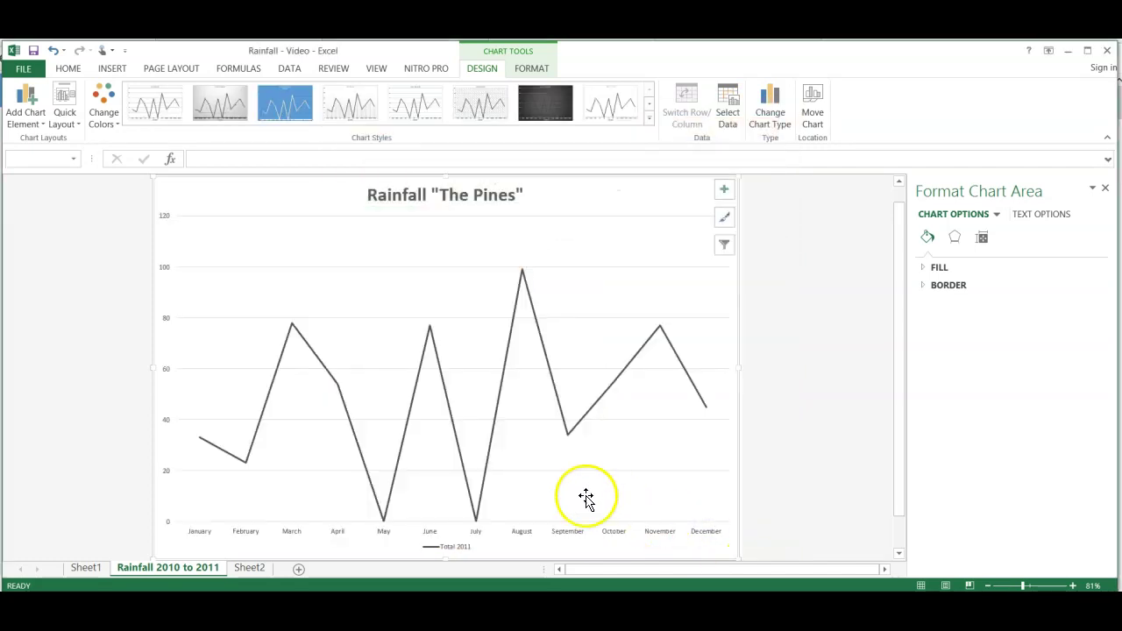
- Change the rainfall line chart back to a Clustered Column chart
mouse_move(222, 454)
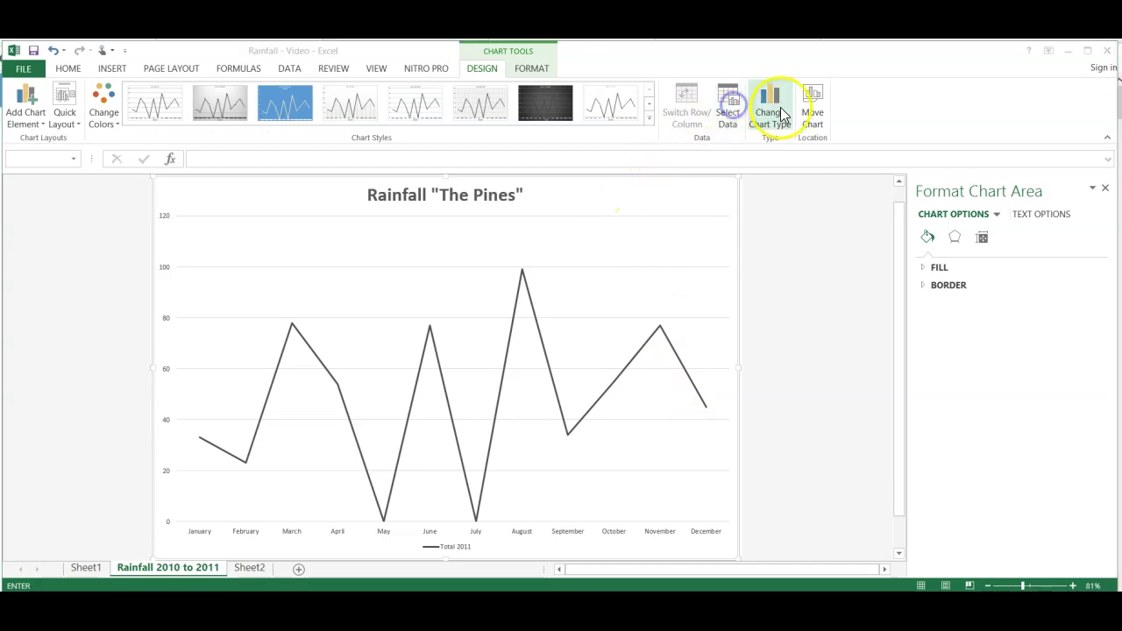
left_click(730, 105)
left_click(680, 255)
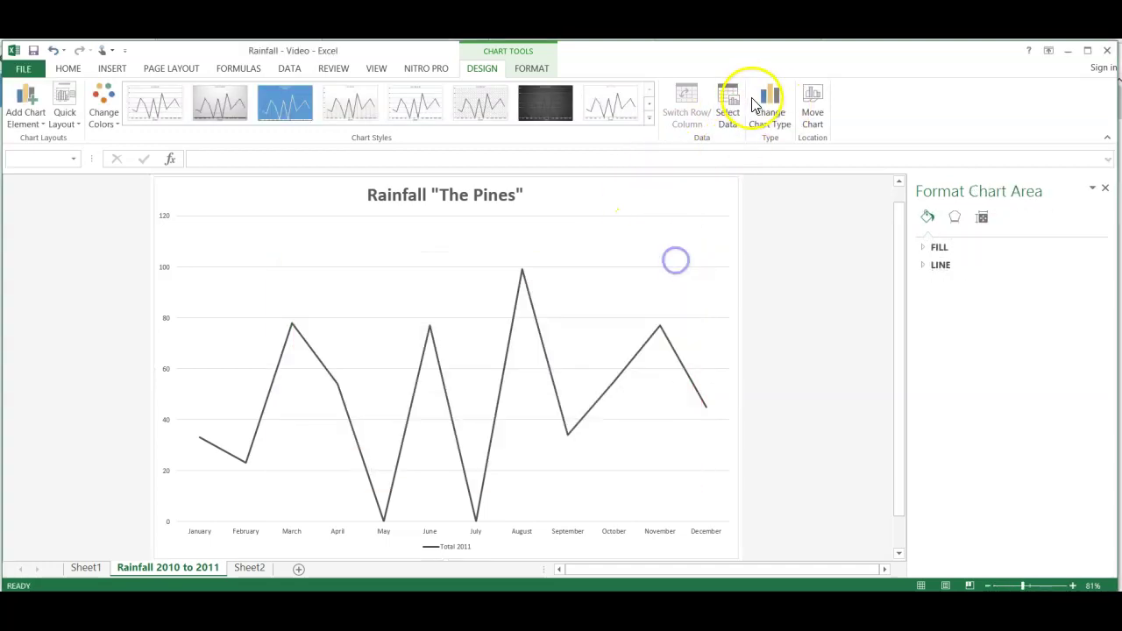
left_click(770, 112)
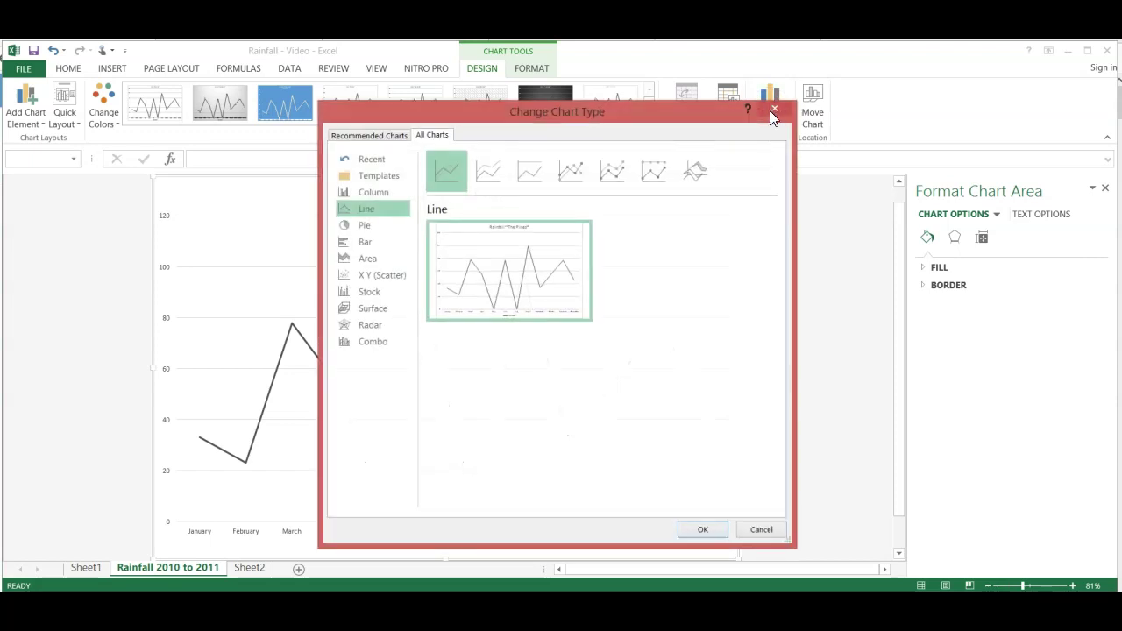
left_click(372, 193)
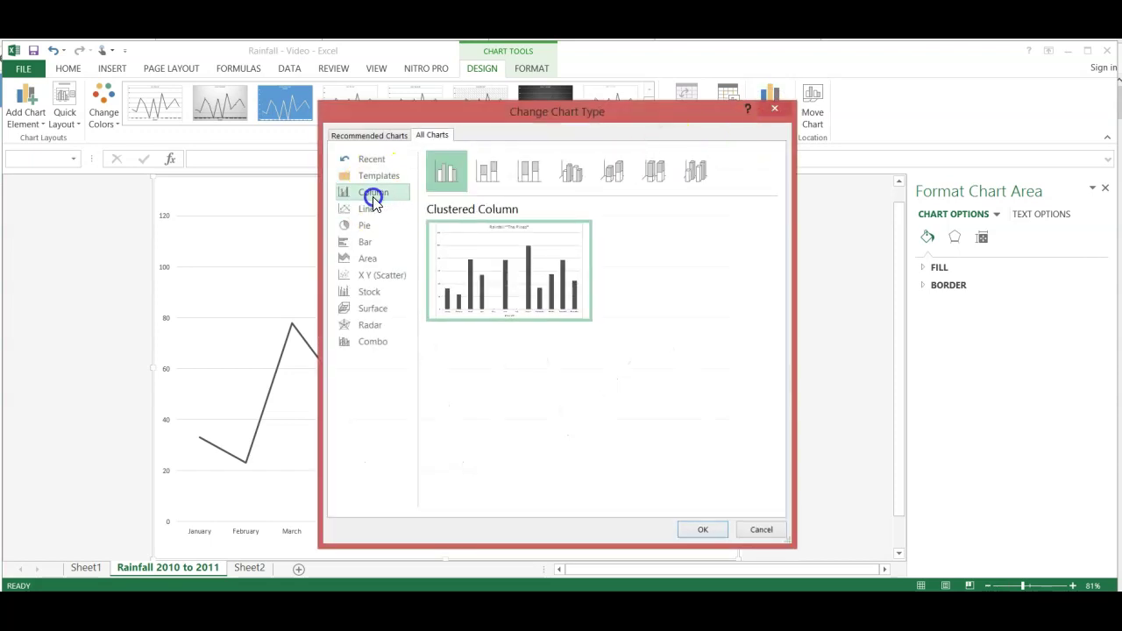
left_click(444, 178)
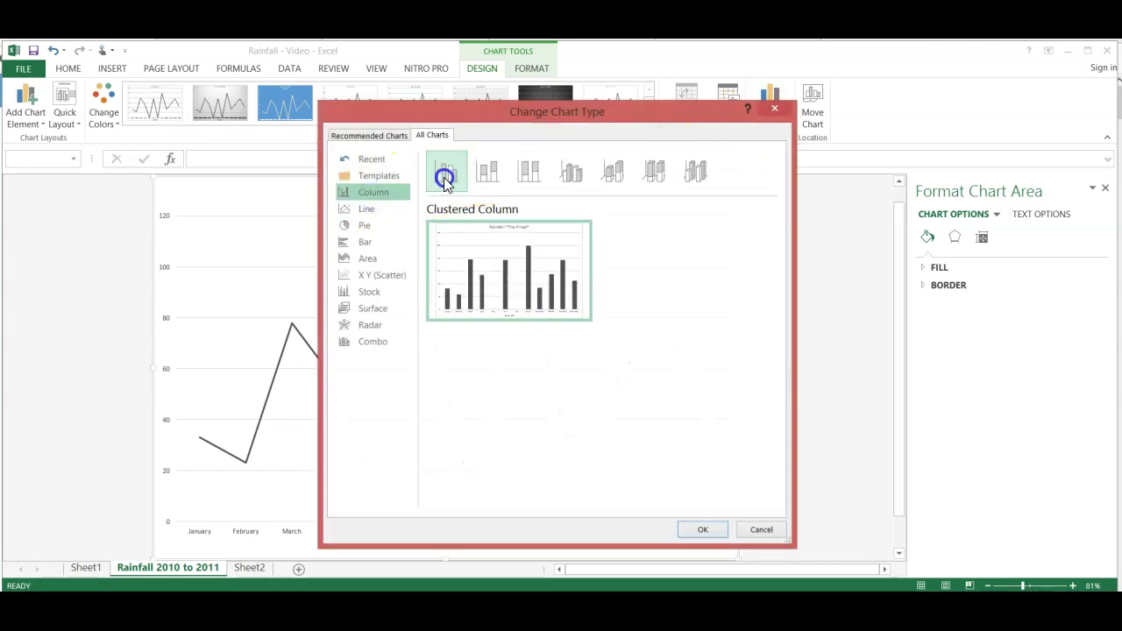
left_click(704, 531)
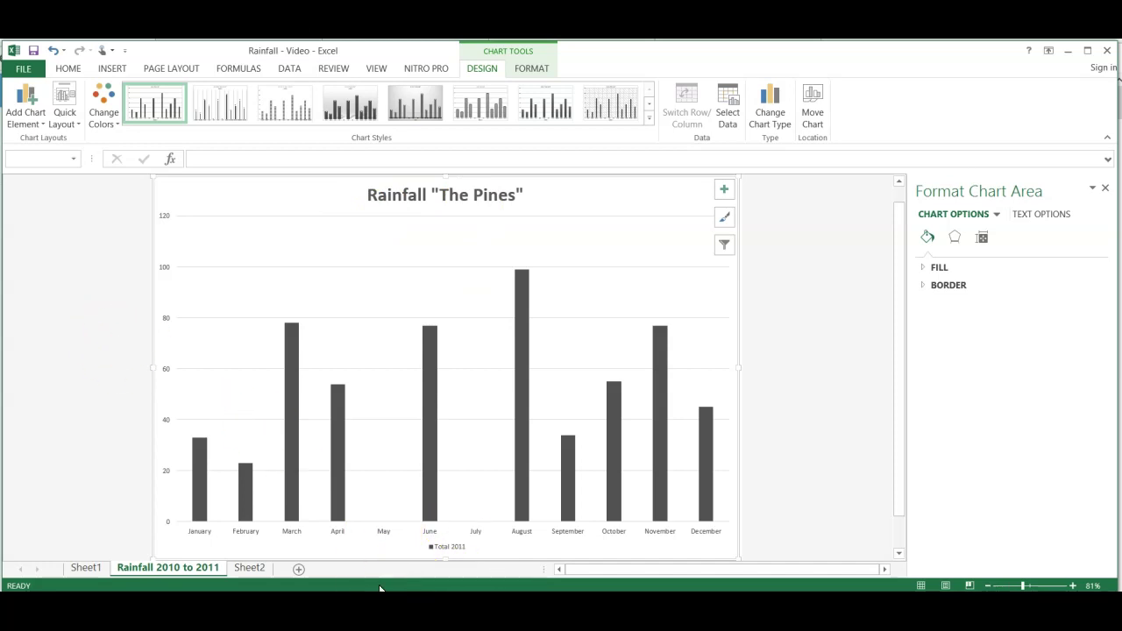
- Examine the Total 2011 and Average rows on Sheet2, plus the Total column and the row labels in column A
left_click(249, 569)
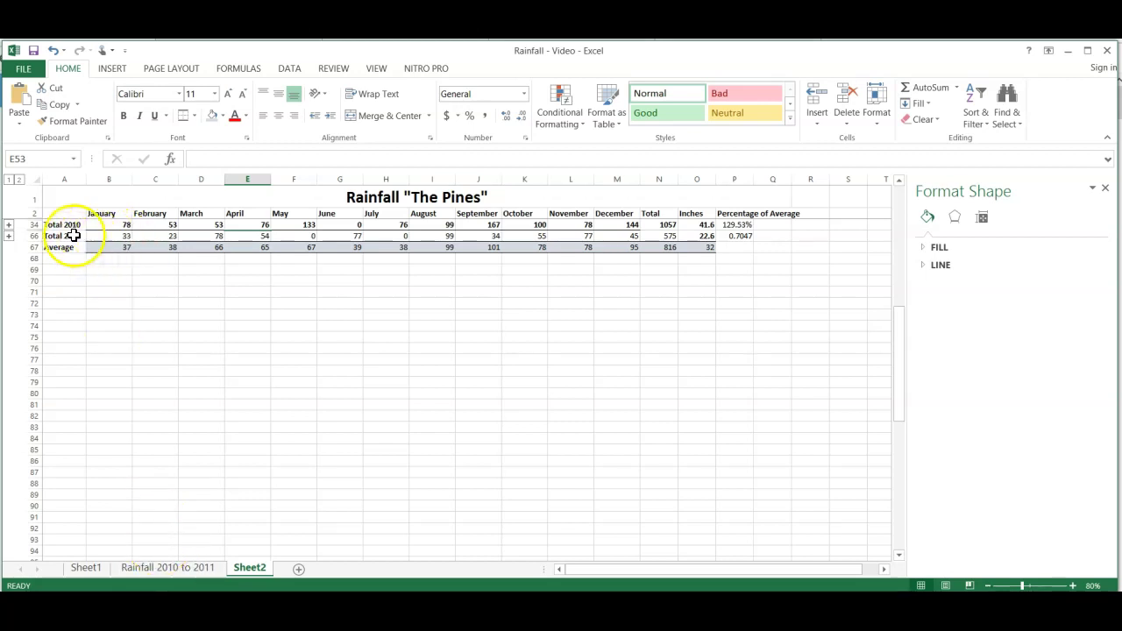
left_click(63, 240)
left_click_drag(62, 241, 707, 247)
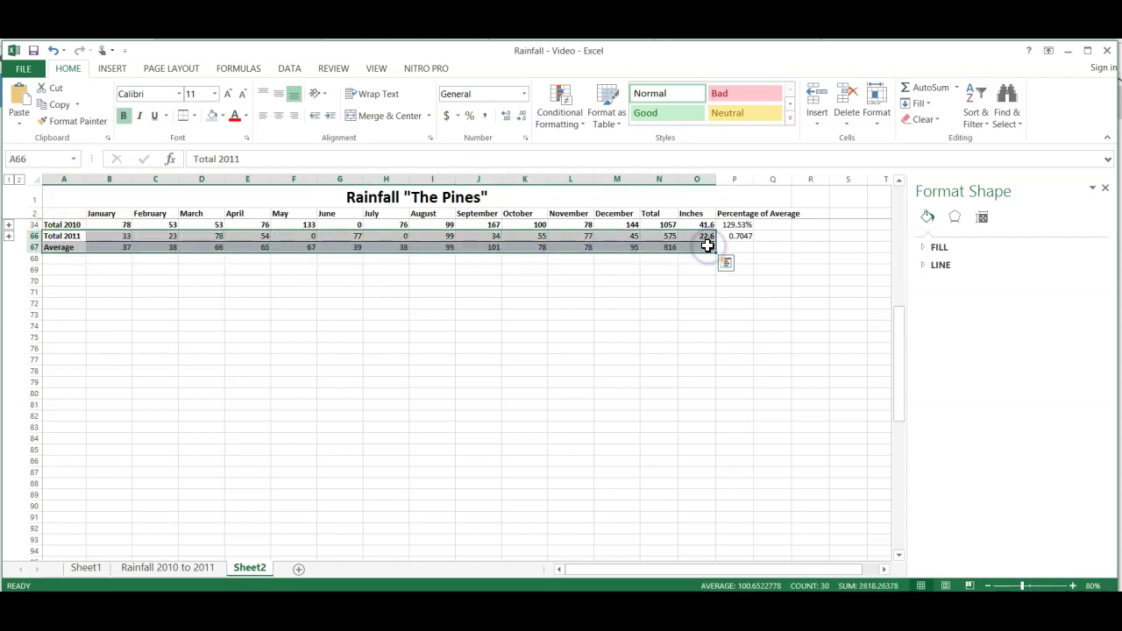
left_click(669, 336)
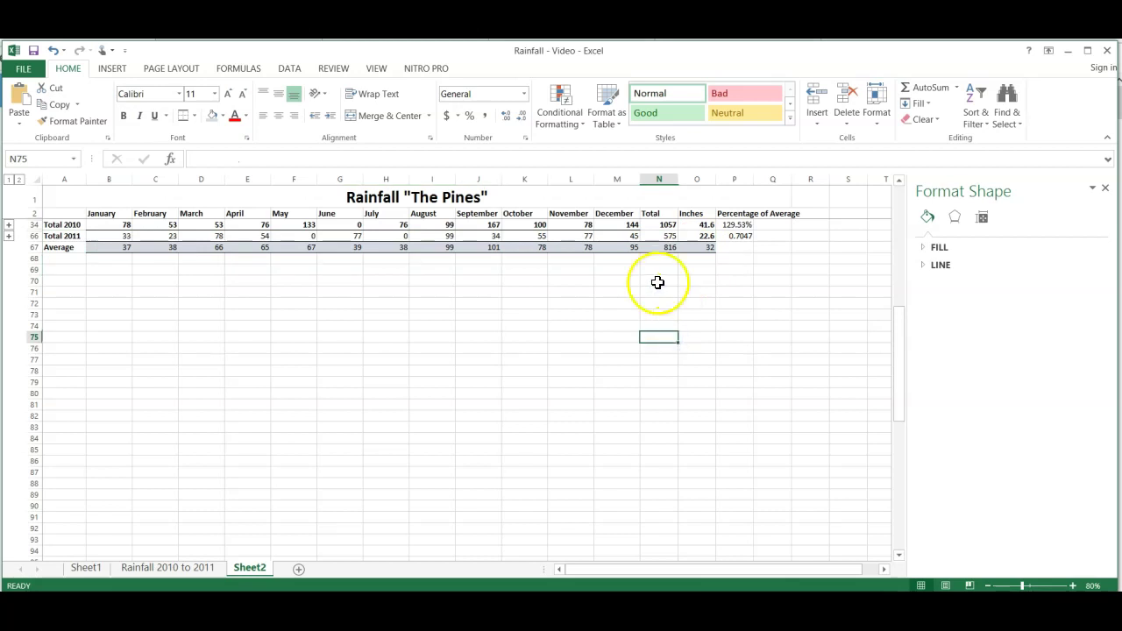
left_click(657, 214)
left_click_drag(656, 225, 642, 536)
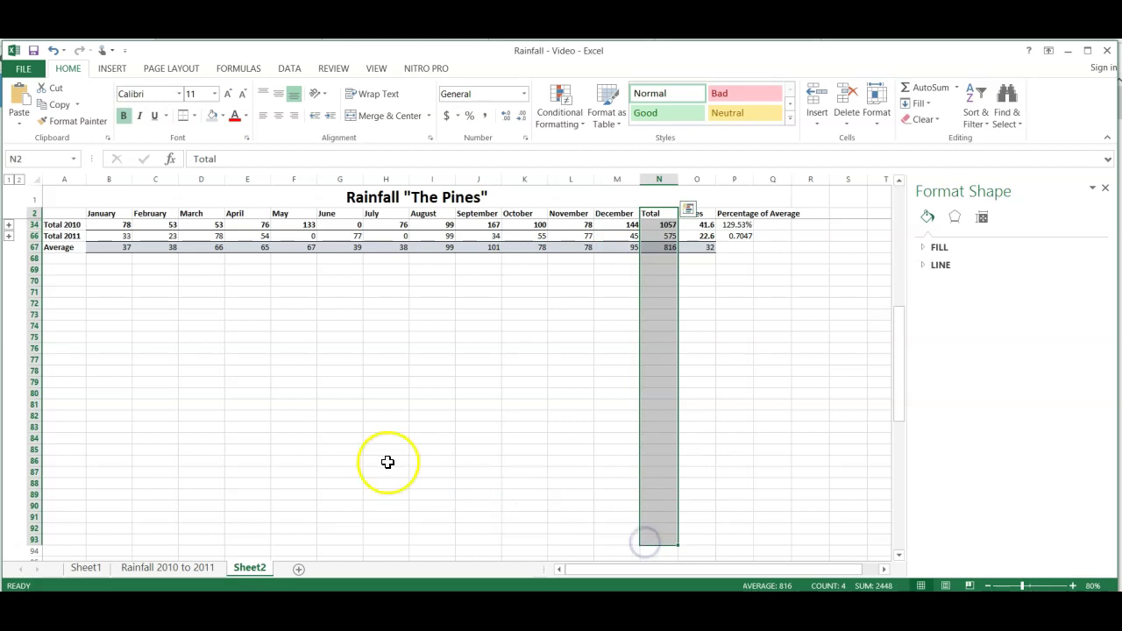
left_click(64, 227)
left_click_drag(64, 227, 54, 492)
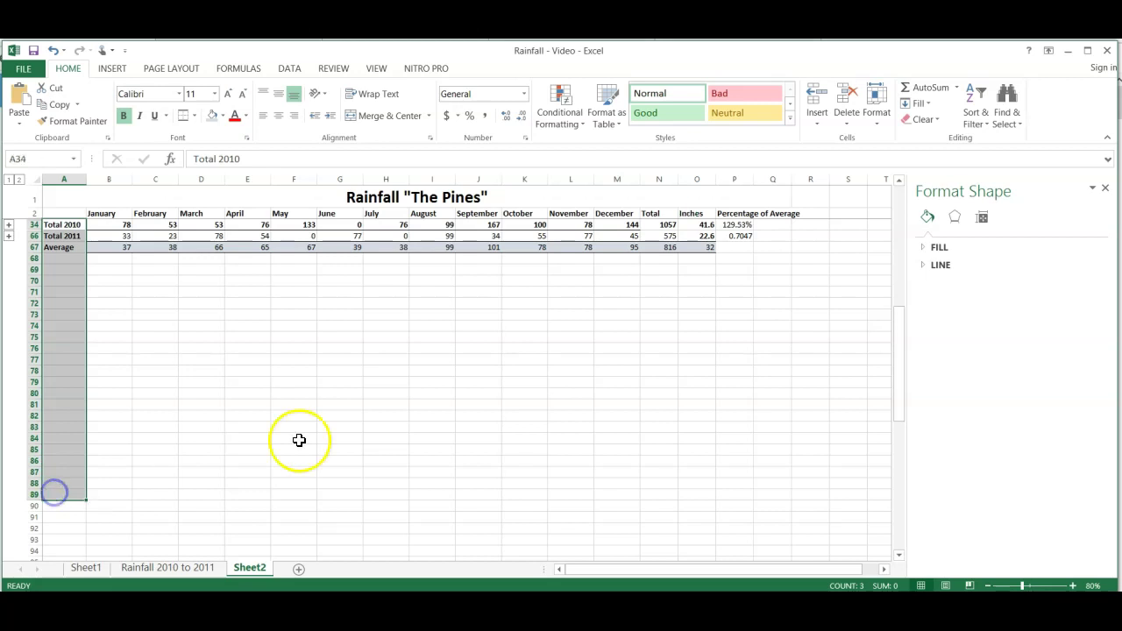
left_click(543, 357)
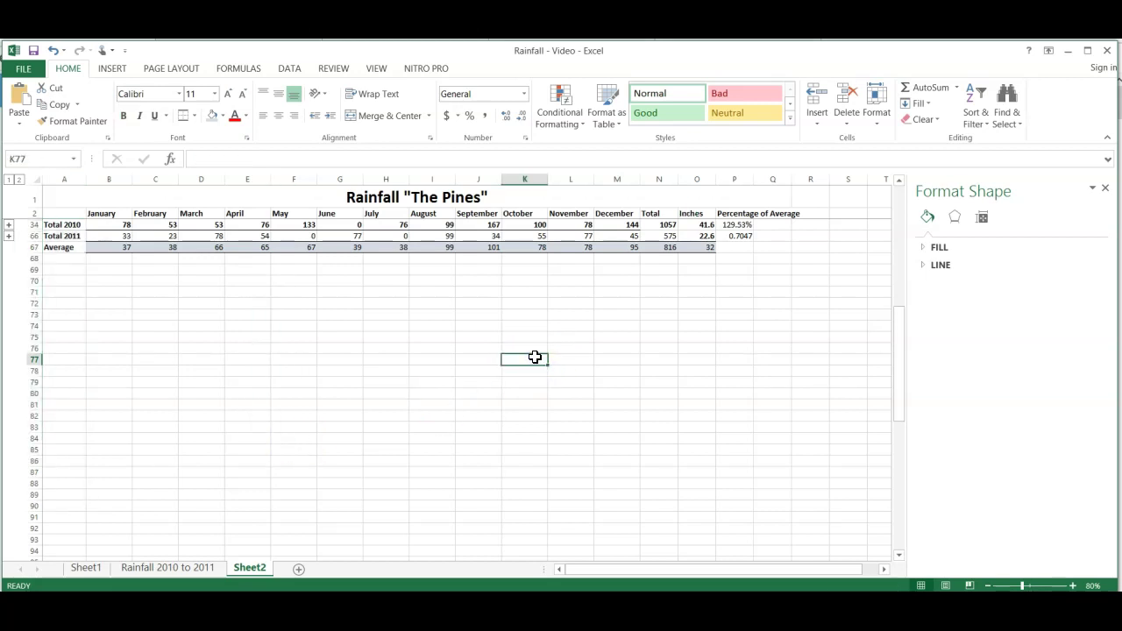